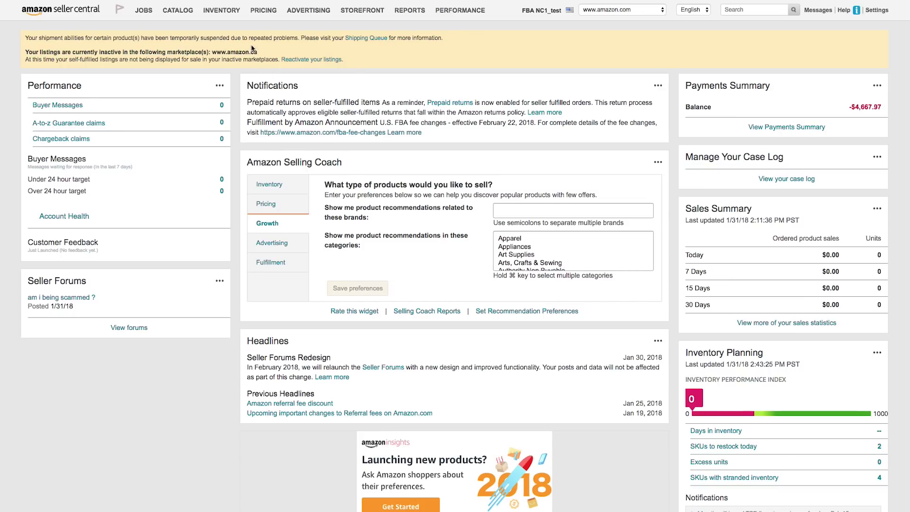
Step: Go to Inventory > Add Products via Upload and show the Download an Inventory File section
mouse_move(232, 17)
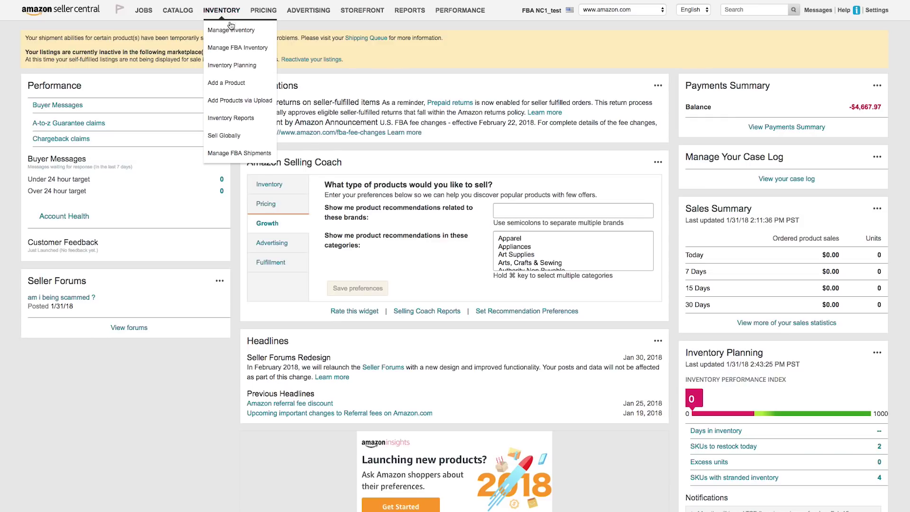
left_click(236, 101)
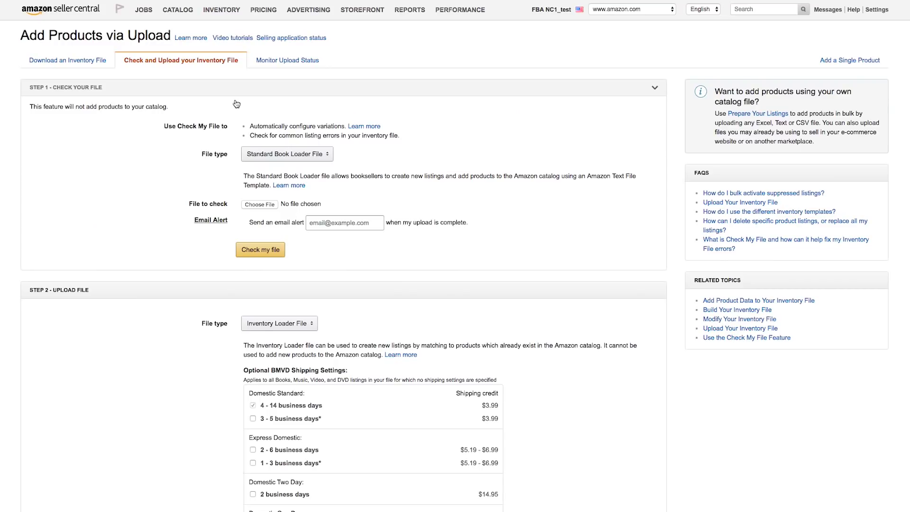
left_click(98, 64)
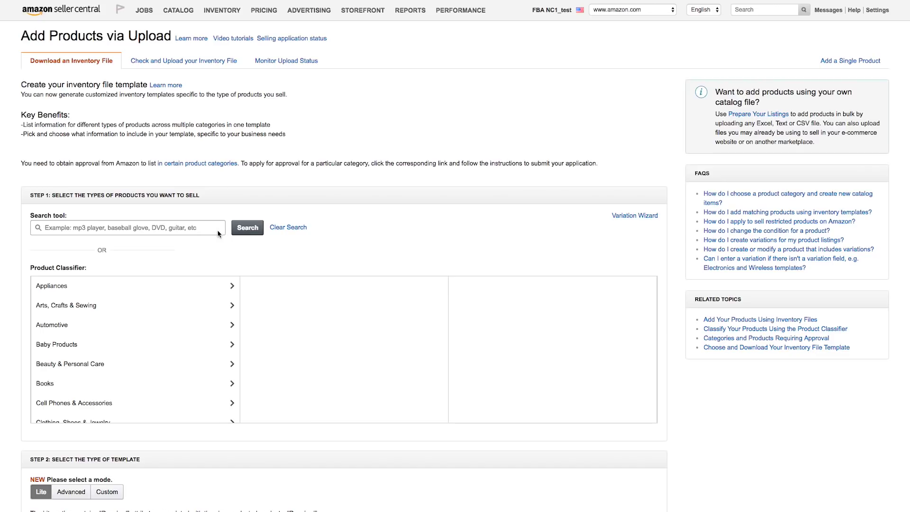
Step: Search product types for 'pans', add Cookware Sets to the selection, then clear the search
left_click(123, 228)
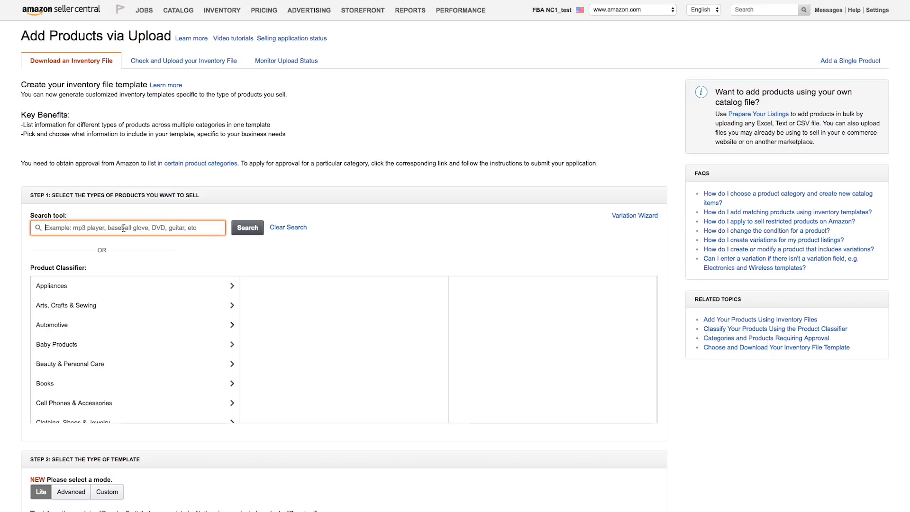
type("pans")
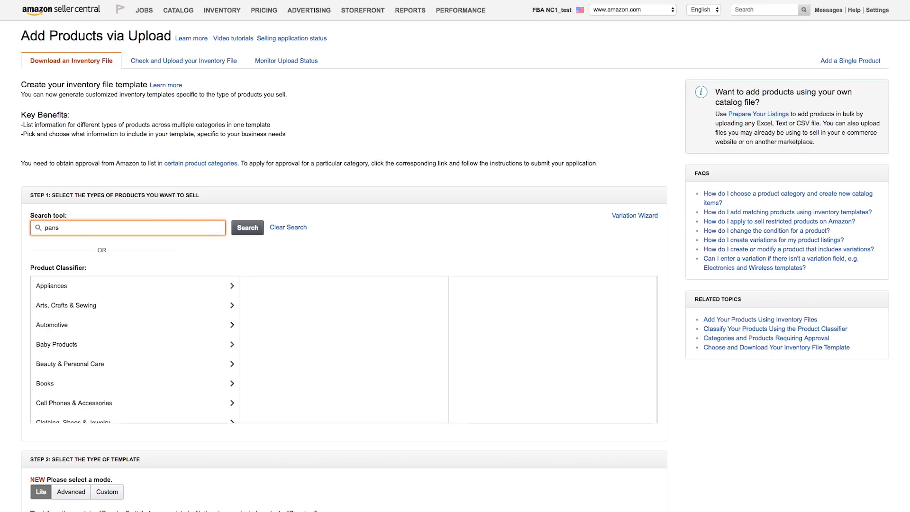
left_click(244, 232)
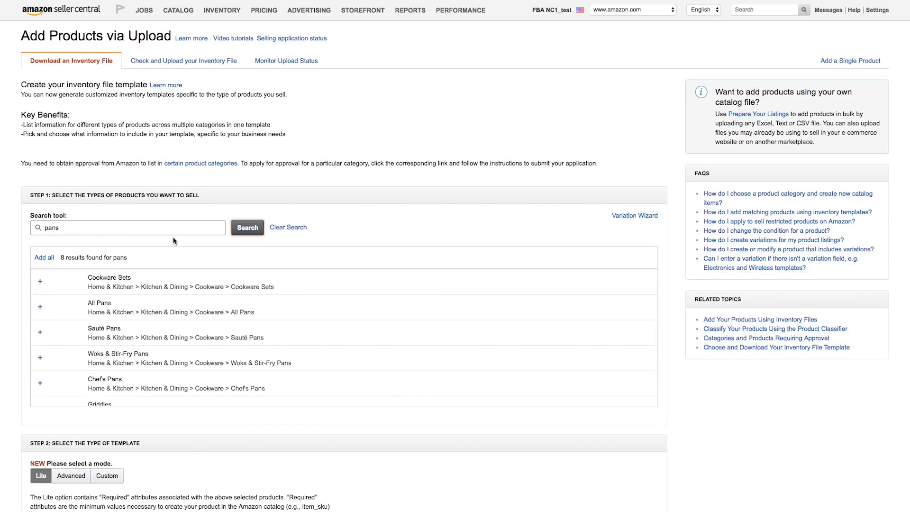
left_click(40, 283)
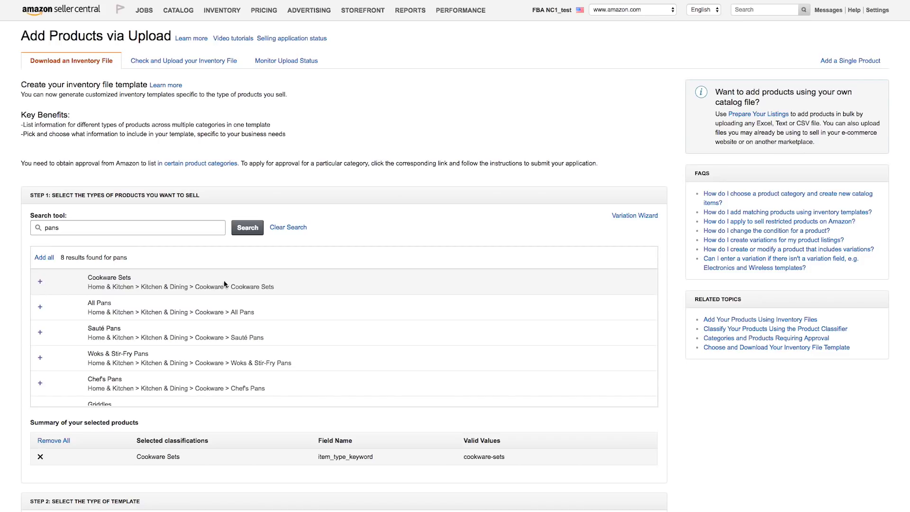
left_click(287, 228)
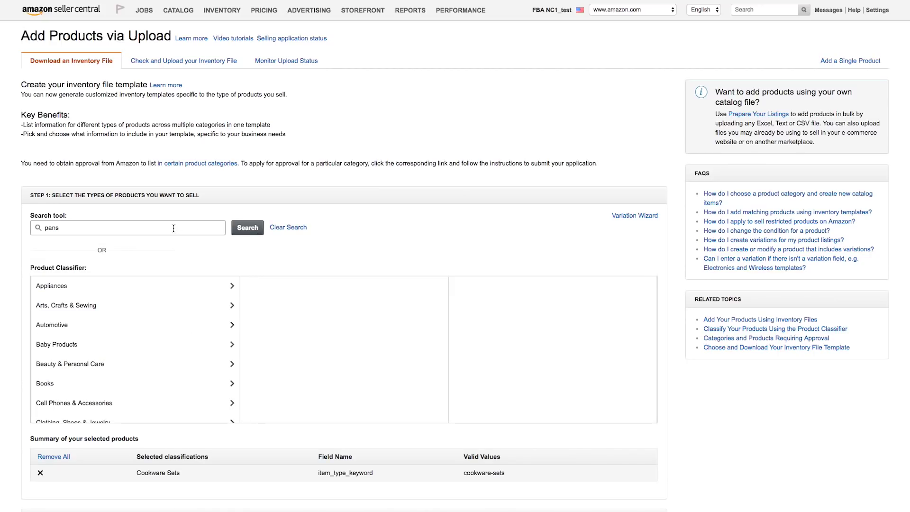
Step: Browse Home & Kitchen > Kitchen & Dining > Cookware and select All Pans
scroll(171, 331, "down", 3)
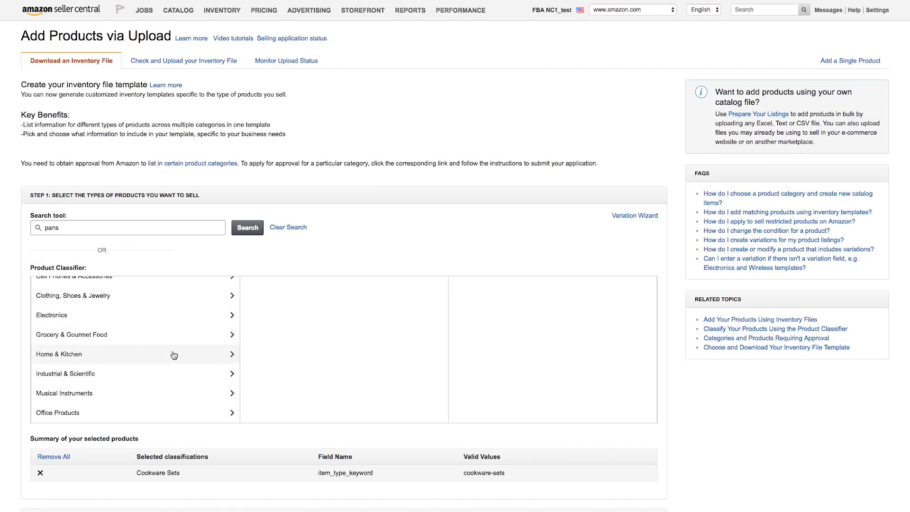
left_click(174, 353)
scroll(318, 357, "down", 3)
left_click(349, 335)
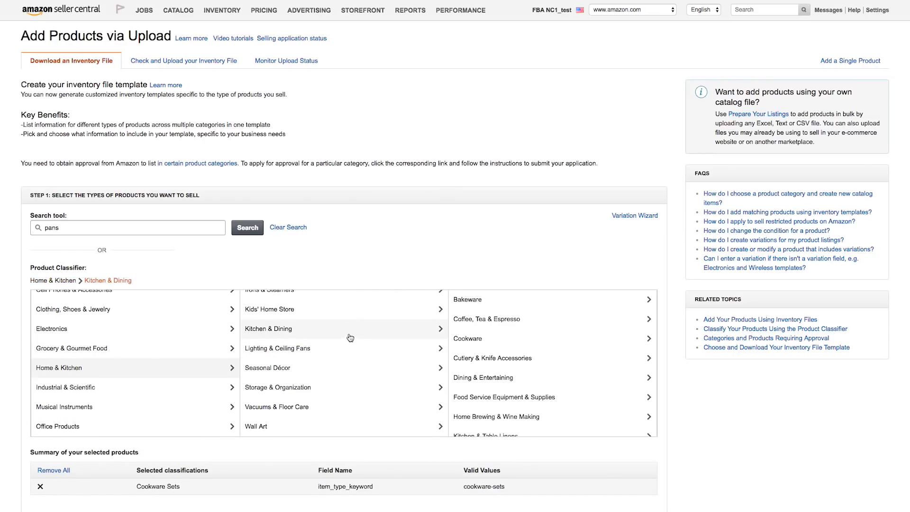
left_click(475, 338)
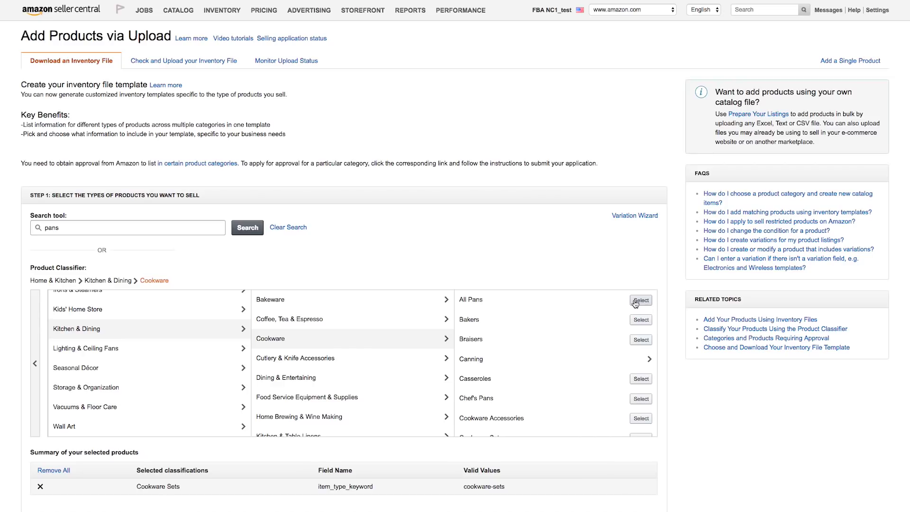
left_click(635, 301)
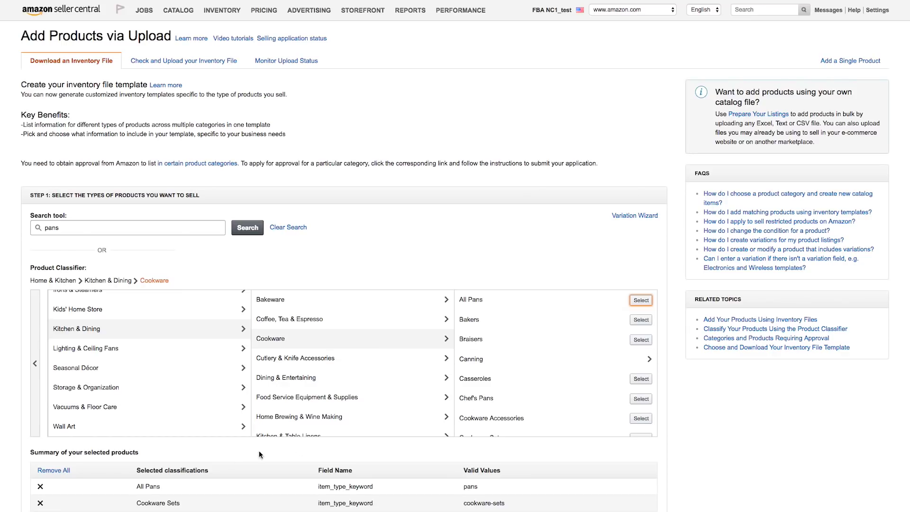
Step: Remove Cookware Sets from the selection and generate the Lite template for All Pans
left_click(40, 503)
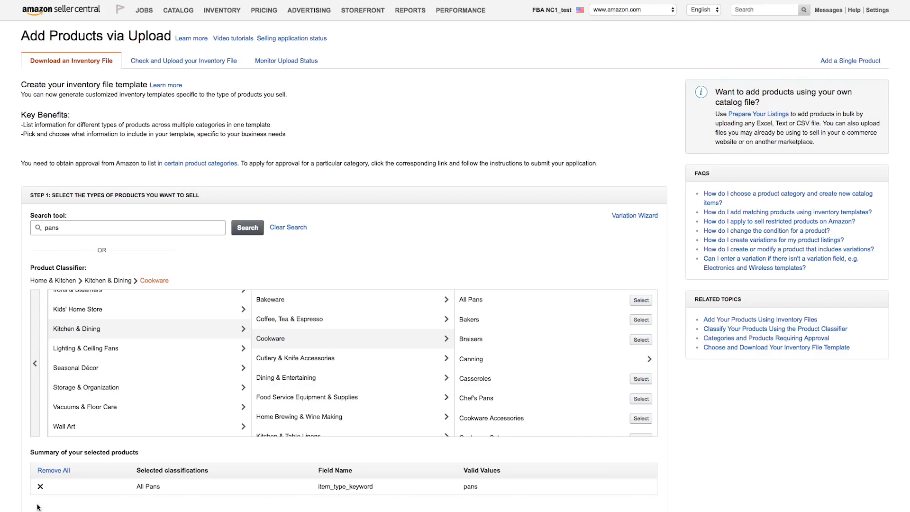
scroll(38, 507, "down", 5)
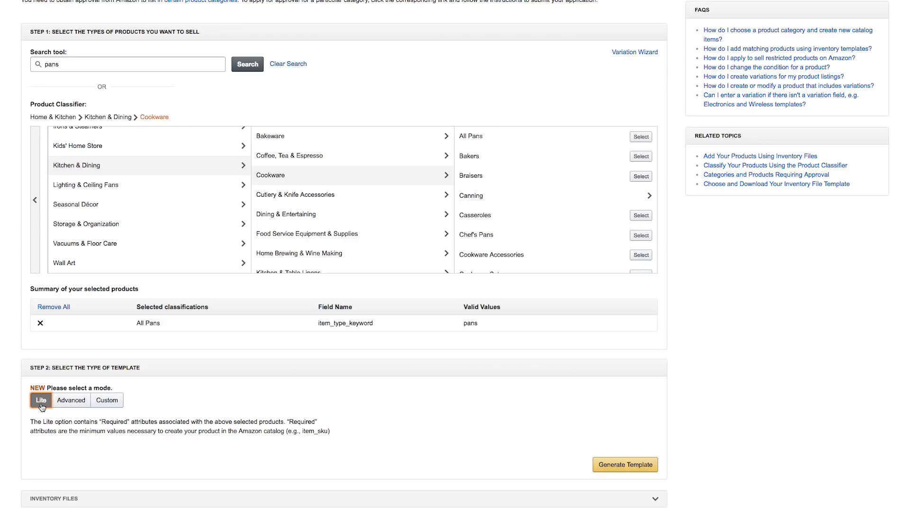
left_click(607, 468)
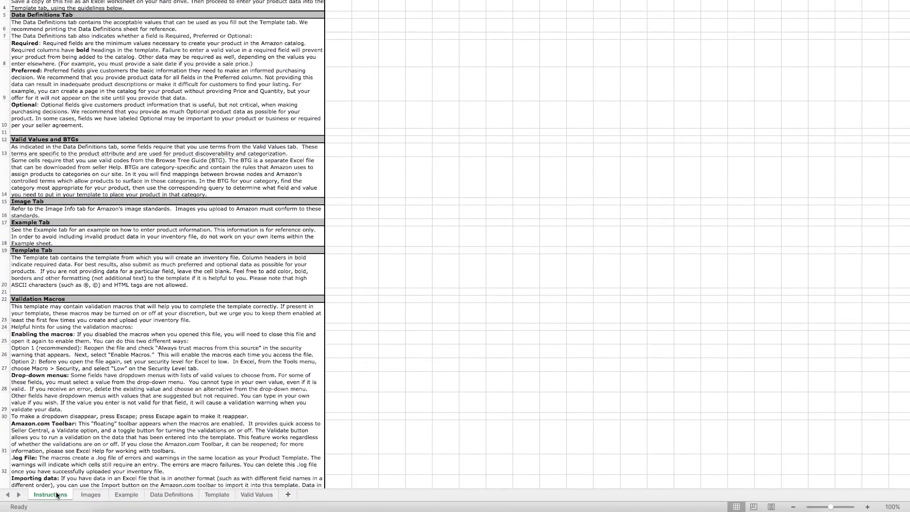
Step: Look over the AllPans template's Images and Data Definitions sheets
left_click(79, 500)
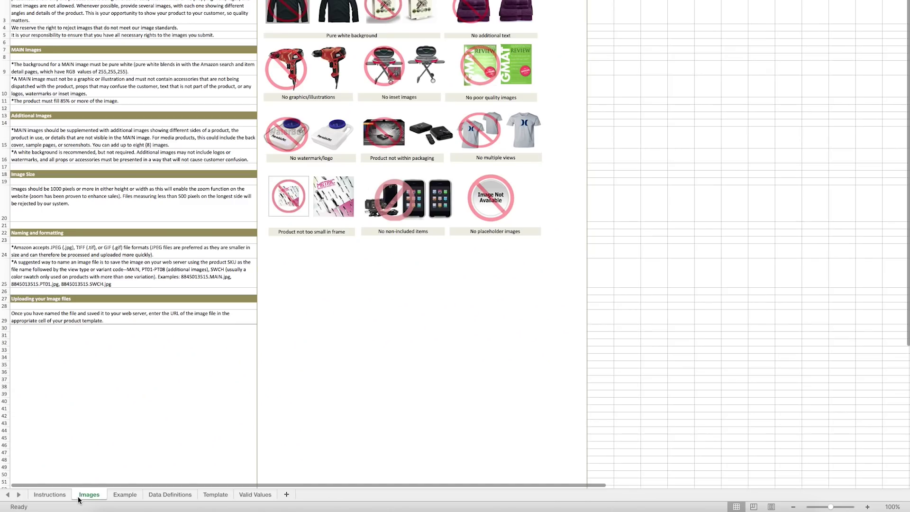
left_click(155, 499)
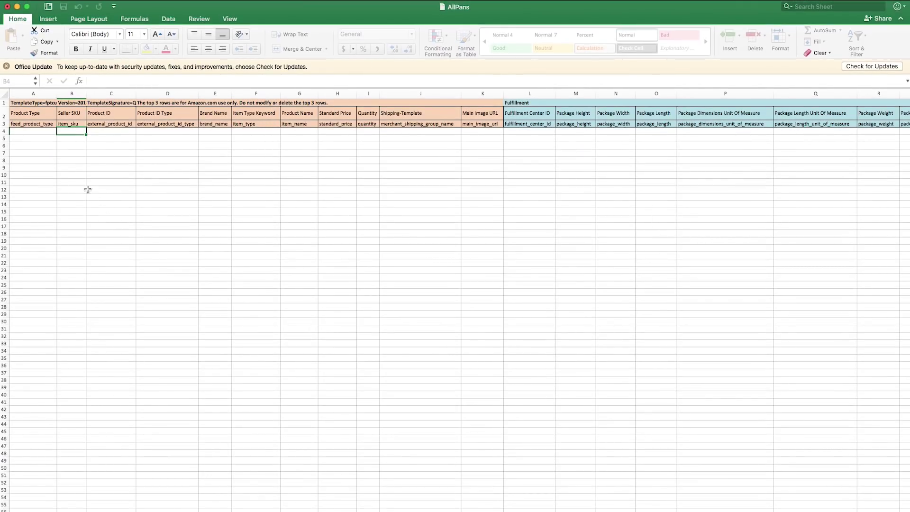
Step: Set A4's product type to cookware, enter 'Test Title' in G4, and review rows 5–6
left_click(48, 132)
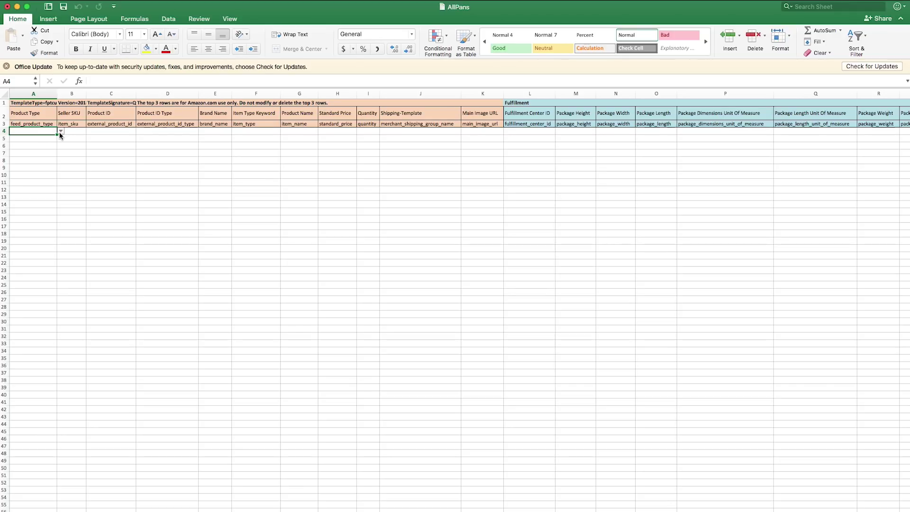
left_click(60, 133)
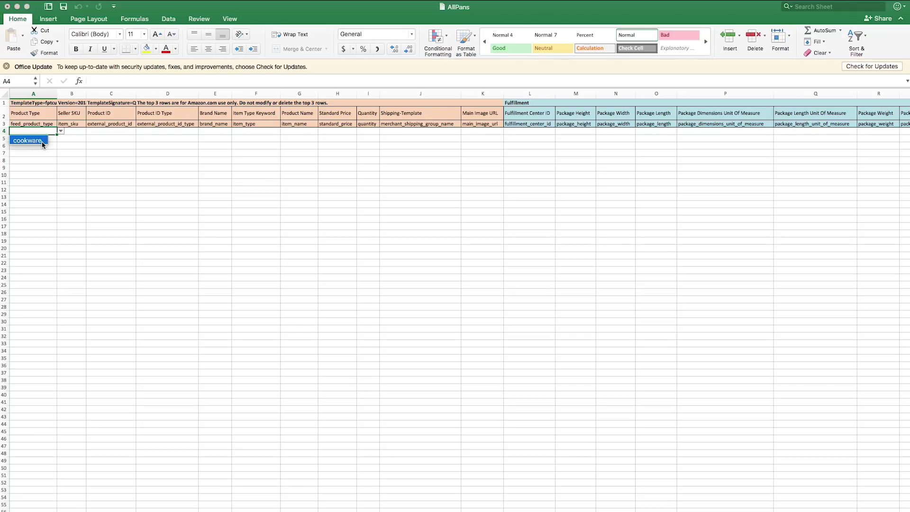
left_click(41, 141)
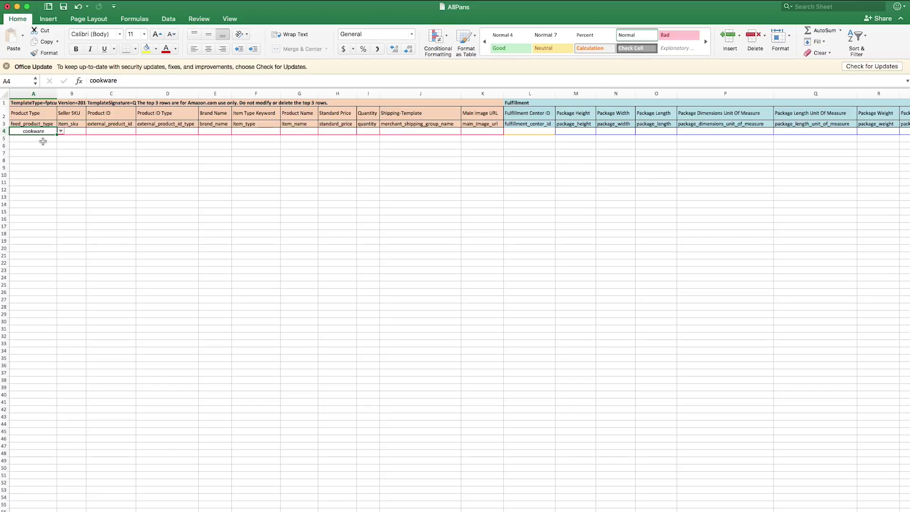
left_click(293, 133)
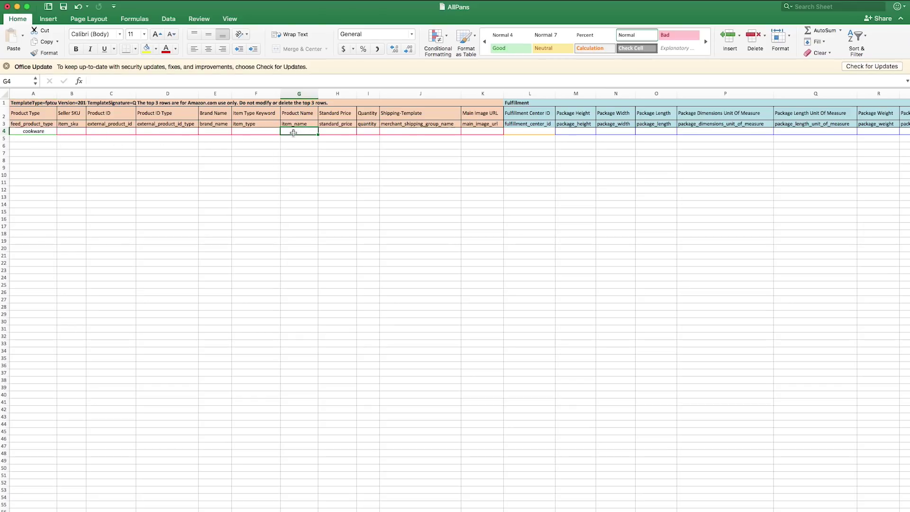
type("Test Title")
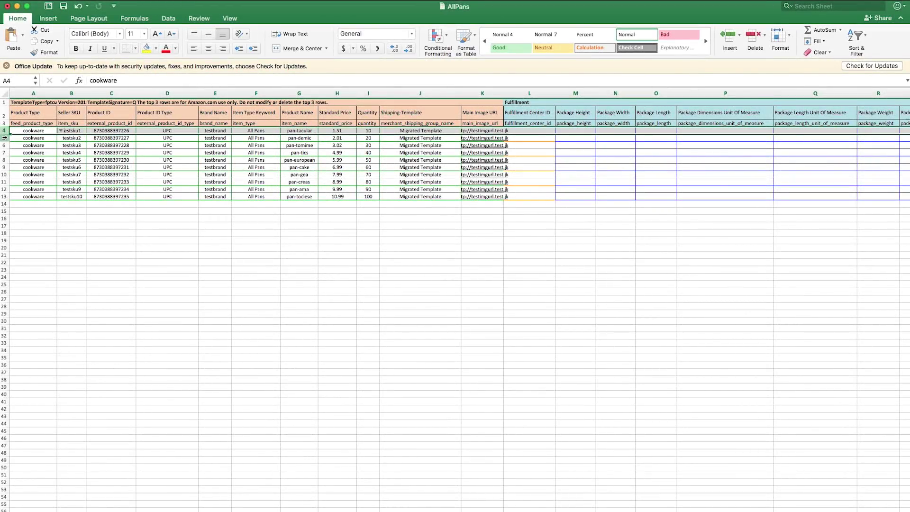
left_click(5, 138)
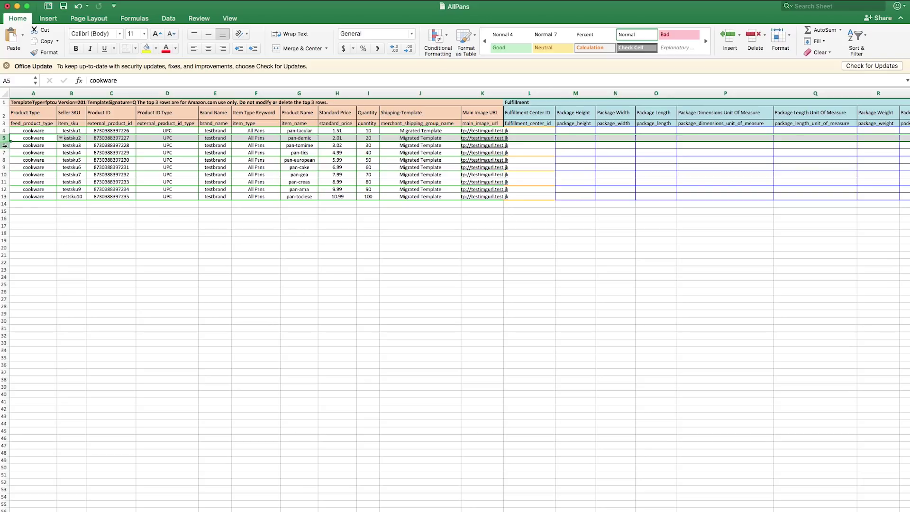
left_click(5, 145)
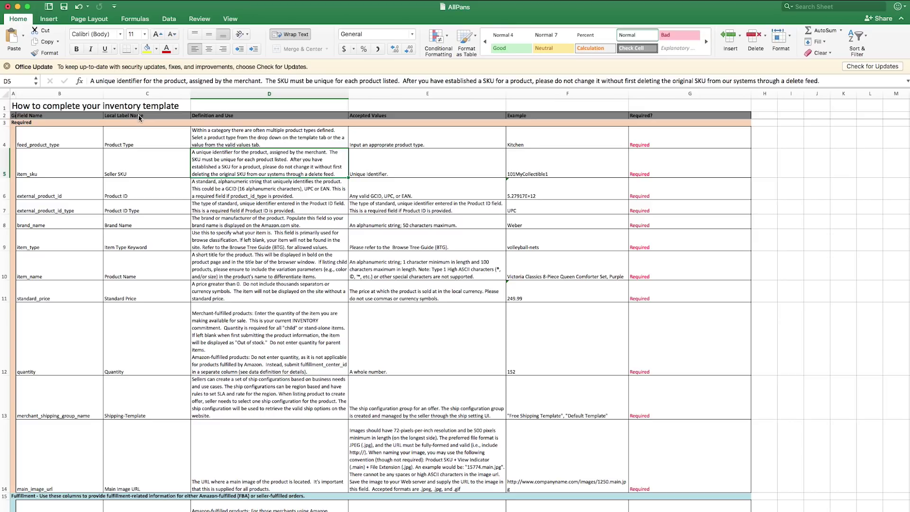
Step: Review the Local Label Name, Definition and Use, Accepted Values, Example and Required? headings, then return to the Template sheet
left_click(140, 117)
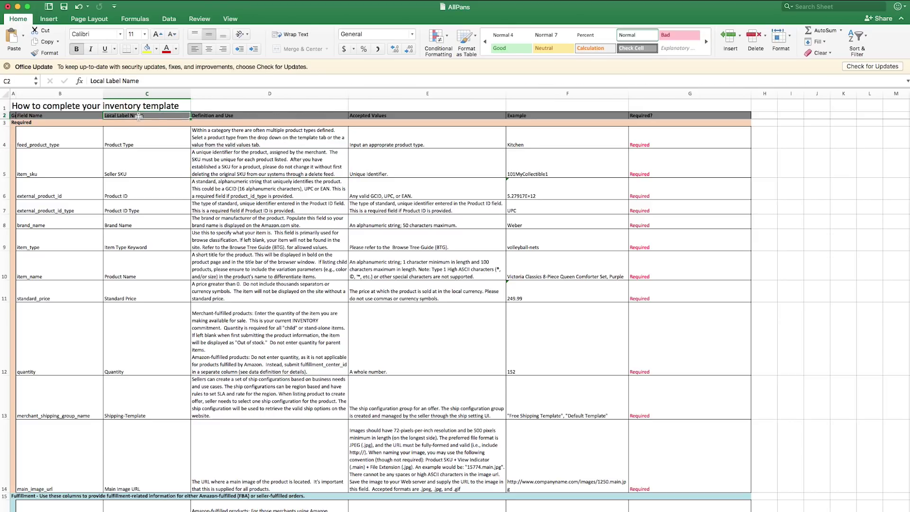
left_click(261, 116)
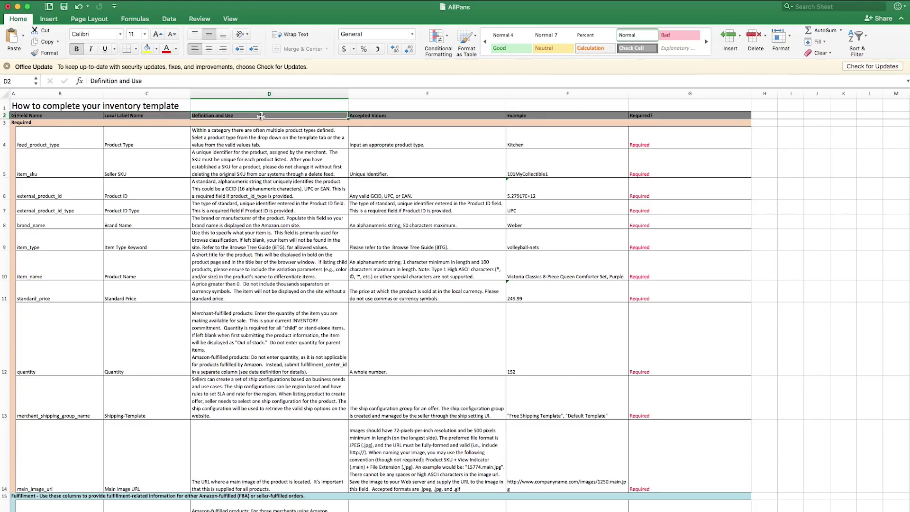
left_click(400, 115)
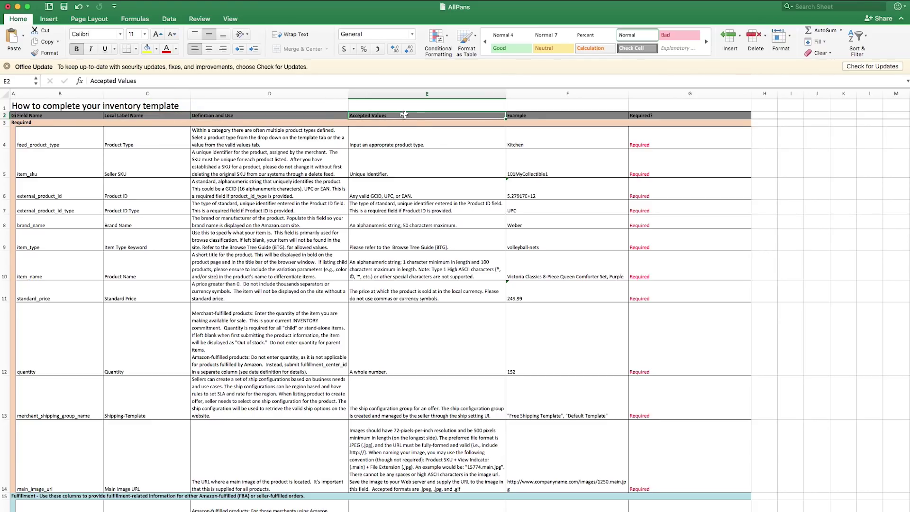
left_click(559, 115)
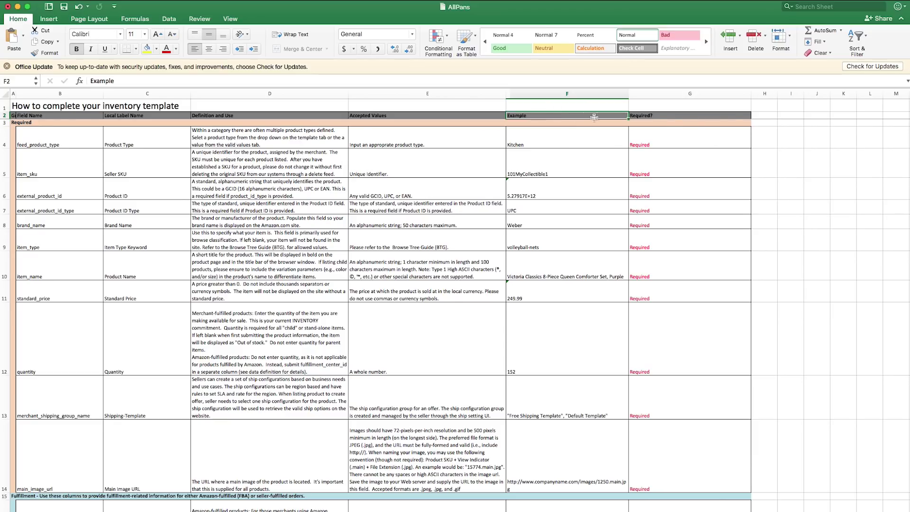
left_click(674, 116)
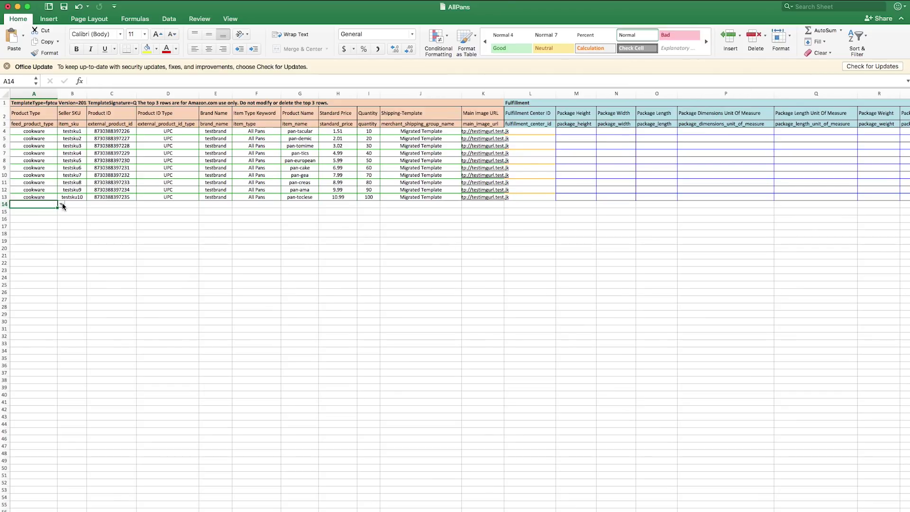
left_click(61, 204)
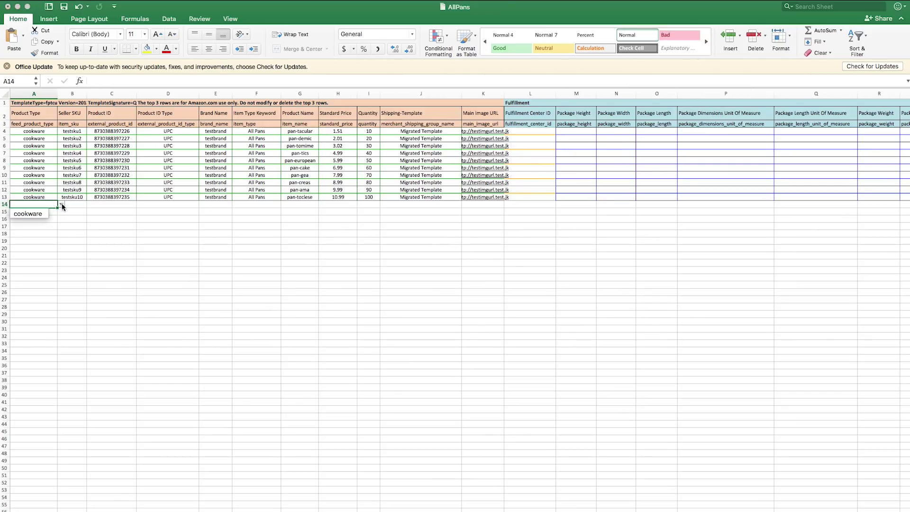
Step: Set row 14's product type in A14 to cookware and its ID type in D14 to UPC
left_click(29, 214)
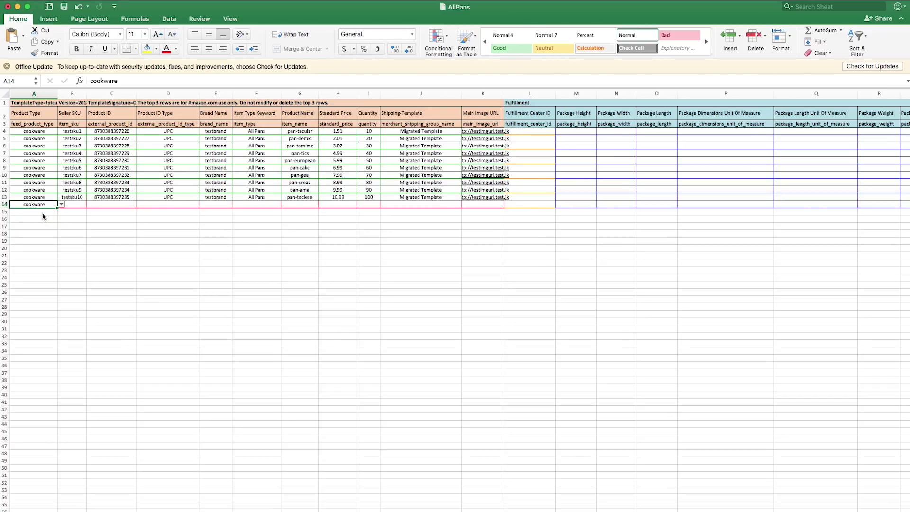
left_click_drag(69, 204, 497, 204)
key("ctrl+z")
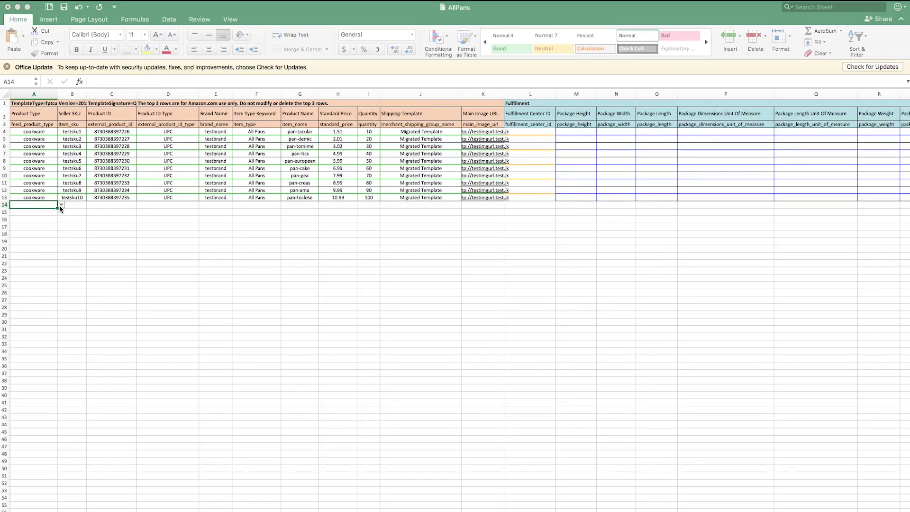
left_click(60, 204)
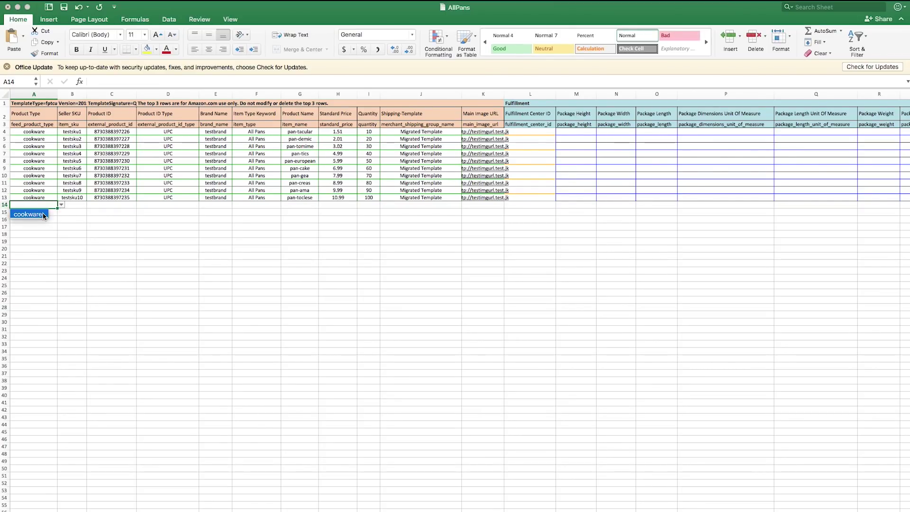
left_click(43, 216)
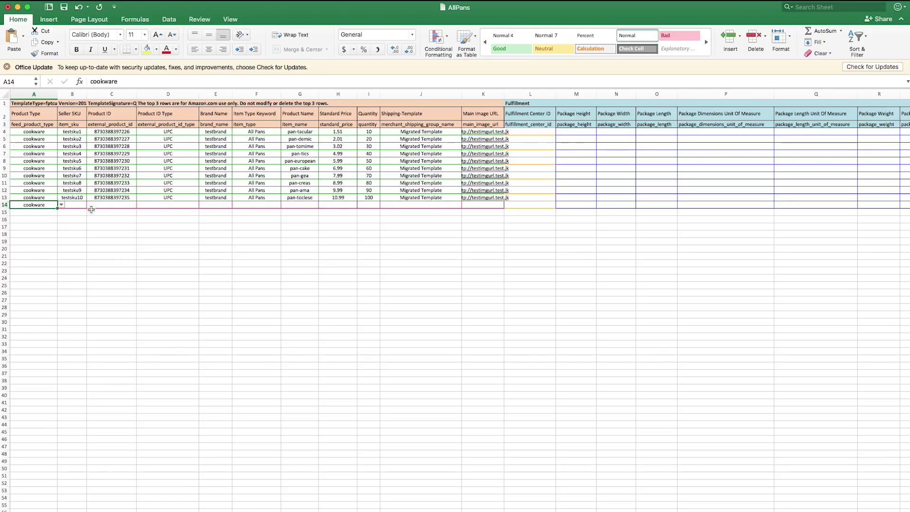
left_click(145, 205)
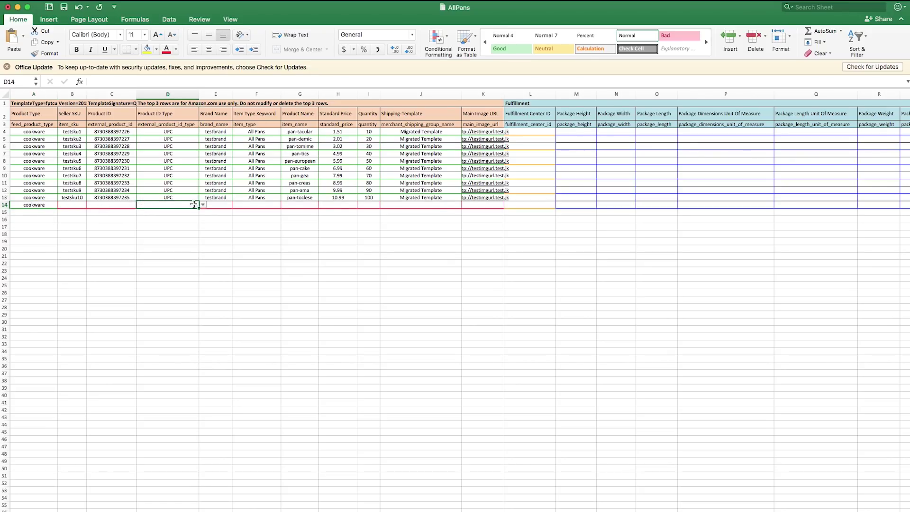
left_click(203, 205)
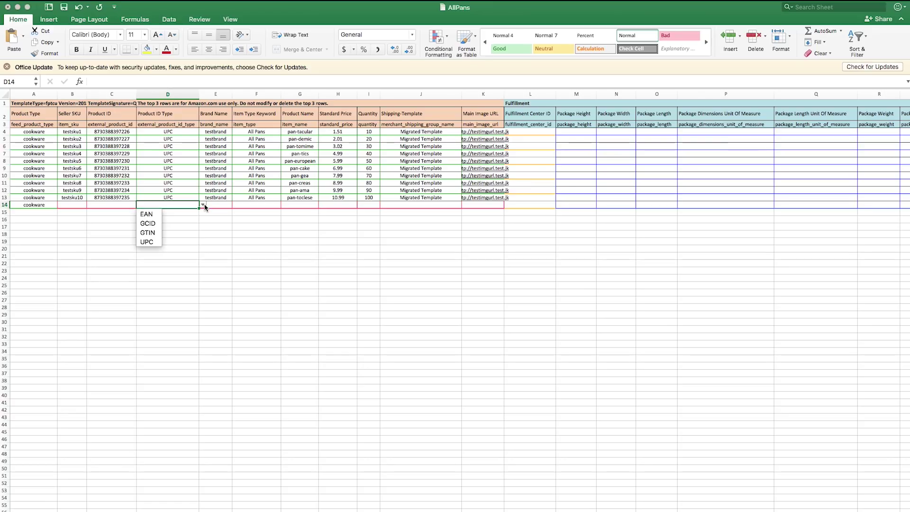
left_click(153, 242)
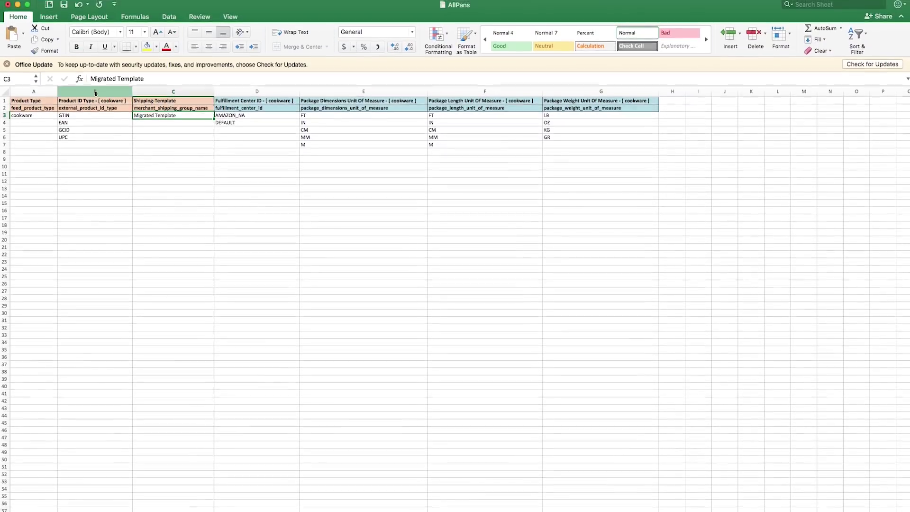
Step: Review the Valid Values sheet's Product ID Type, Fulfillment Center ID and package dimension unit columns
left_click(95, 92)
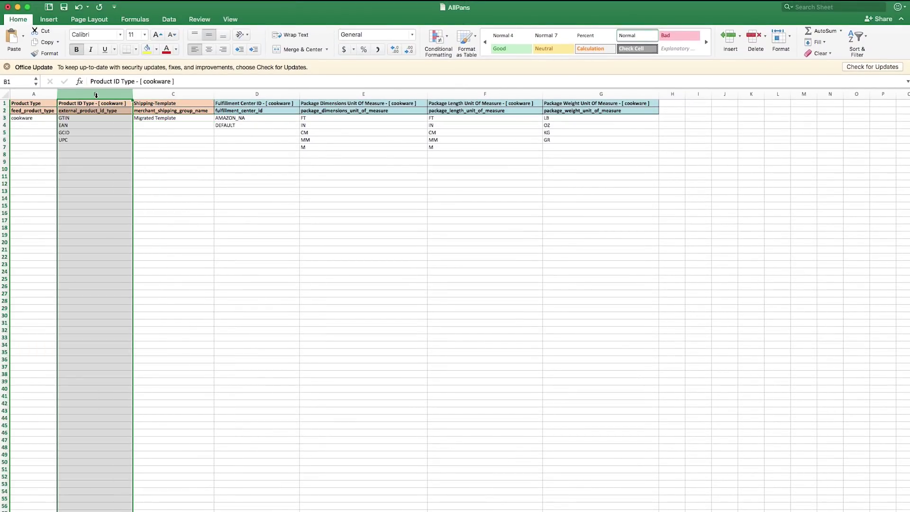
left_click(257, 92)
left_click(325, 94)
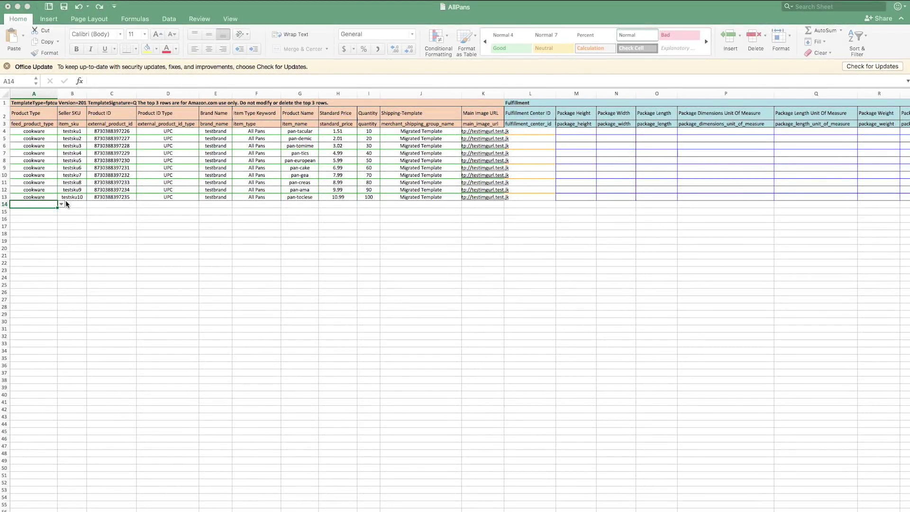
Step: Start row 14 with product type cookware, SKU testsku11, a pasted product ID and ID type UPC
left_click(62, 204)
left_click(62, 204)
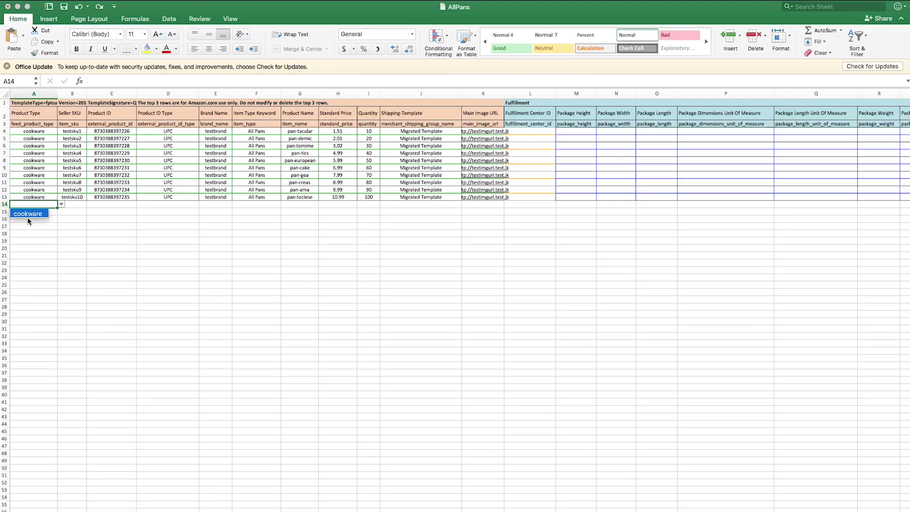
left_click(28, 213)
left_click(74, 207)
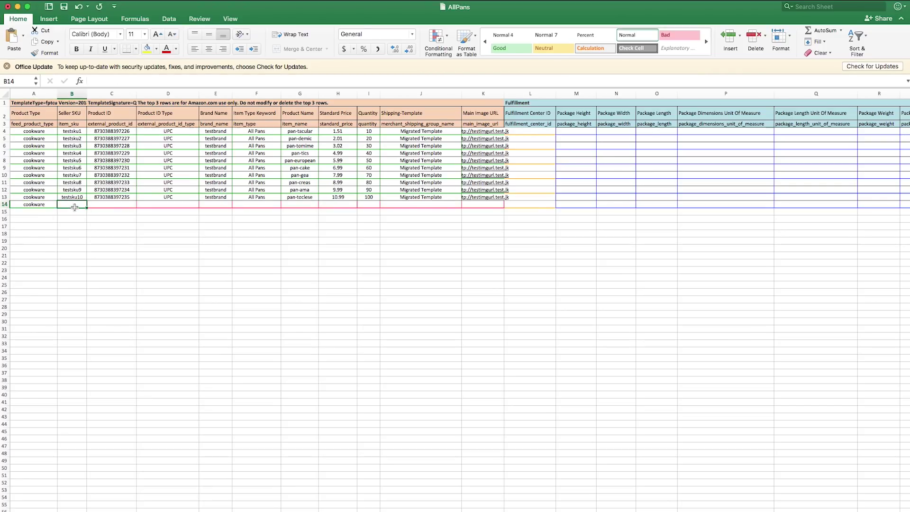
type("testsku11")
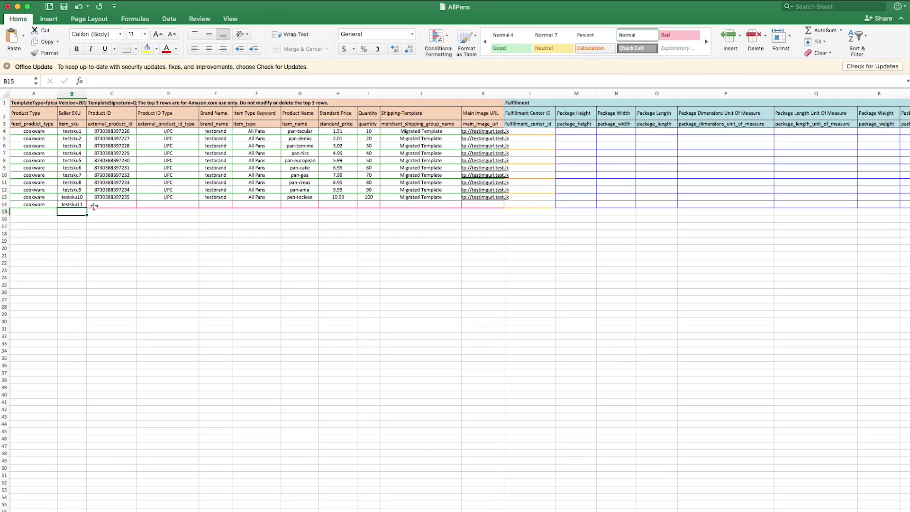
key("Tab")
key("super+v")
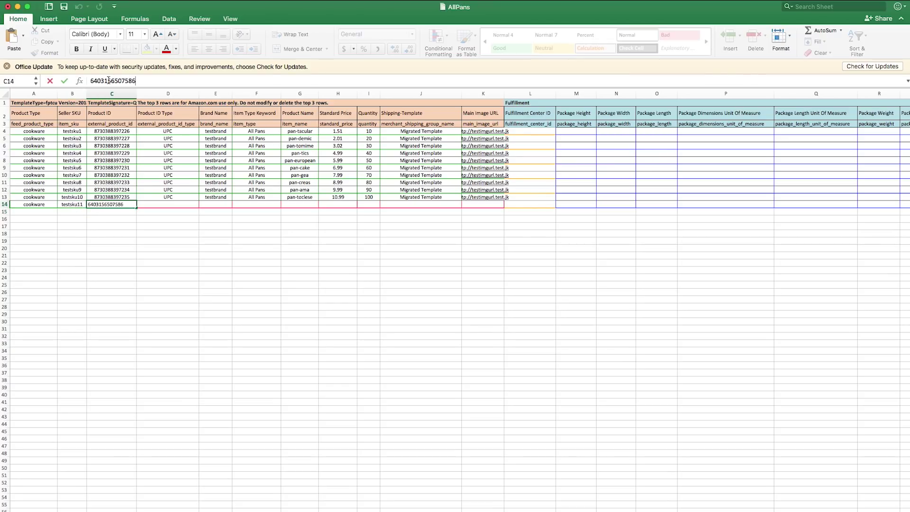
key("Return")
left_click(195, 204)
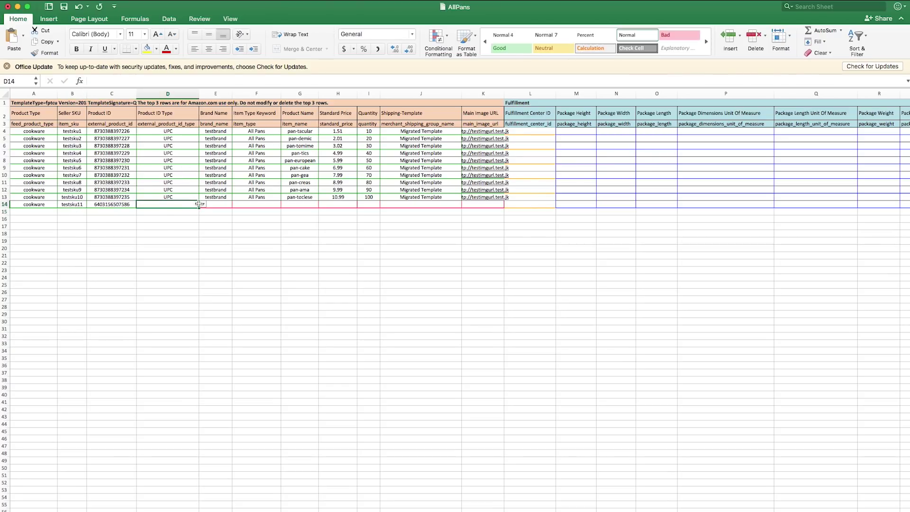
left_click(202, 204)
left_click(150, 241)
Step: Fill row 14 with brand testbrand, All Pans, name pan-tastic, price 3.14 and quantity 42
left_click(219, 205)
type("testbrand")
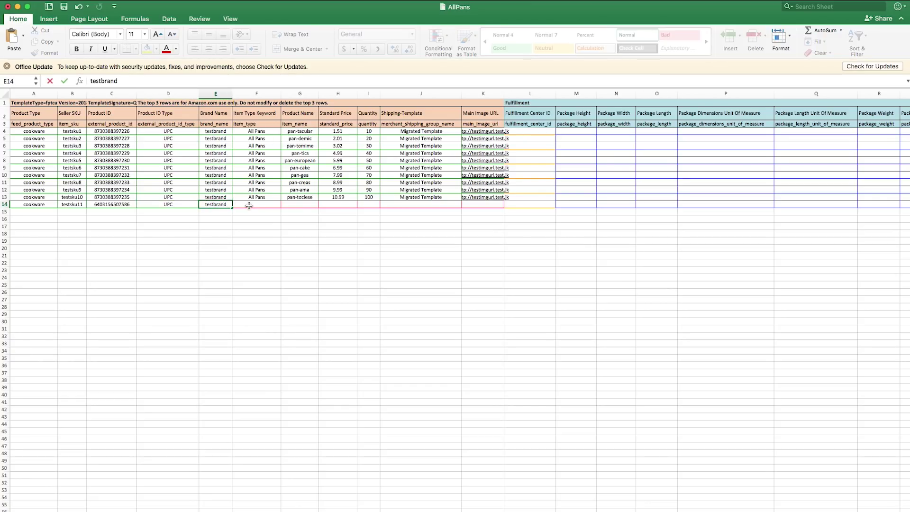
left_click(248, 205)
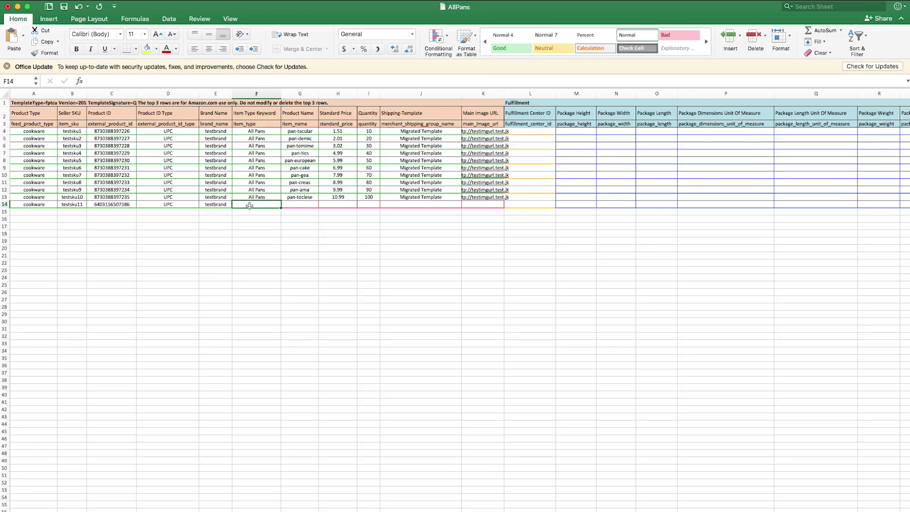
type("All Pans")
left_click(293, 204)
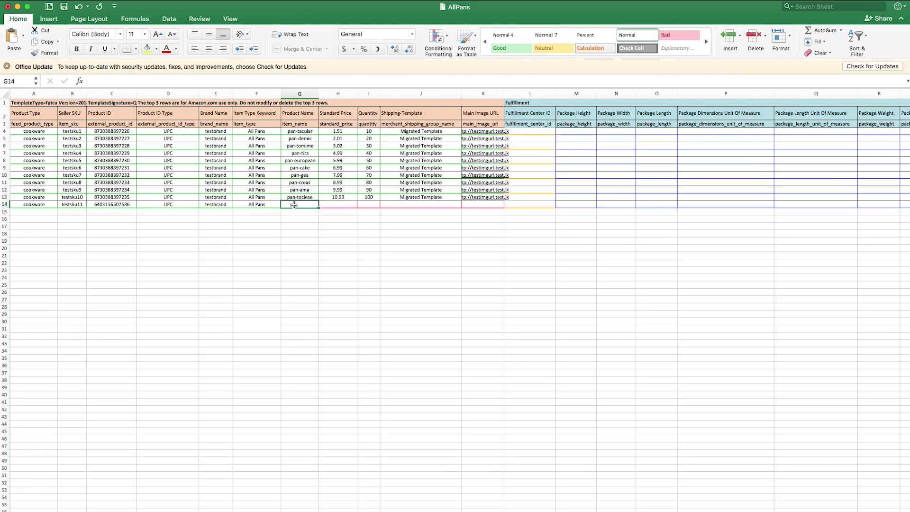
type("pan-tastic")
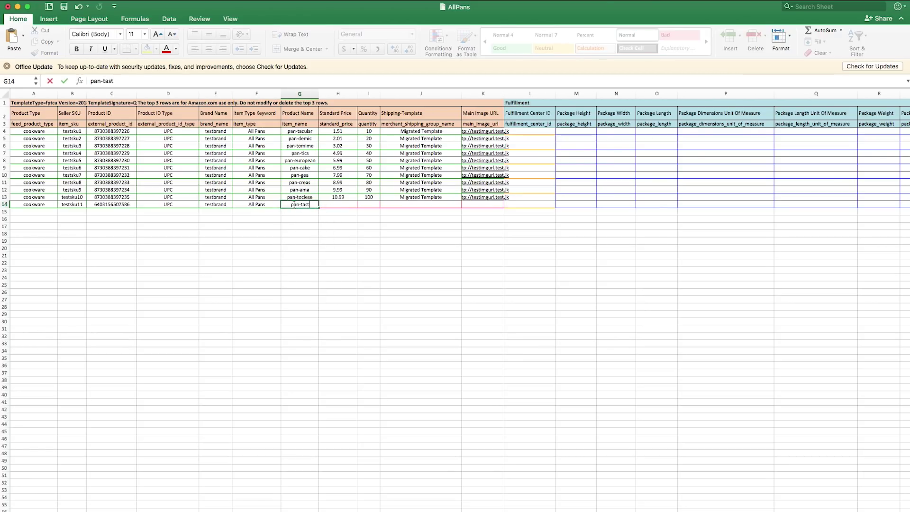
left_click(332, 204)
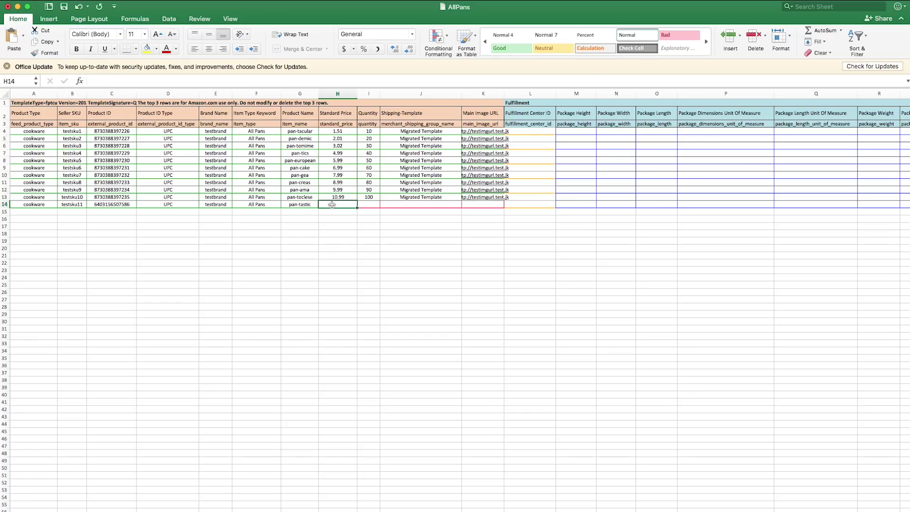
type("3.14")
left_click(373, 205)
type("42")
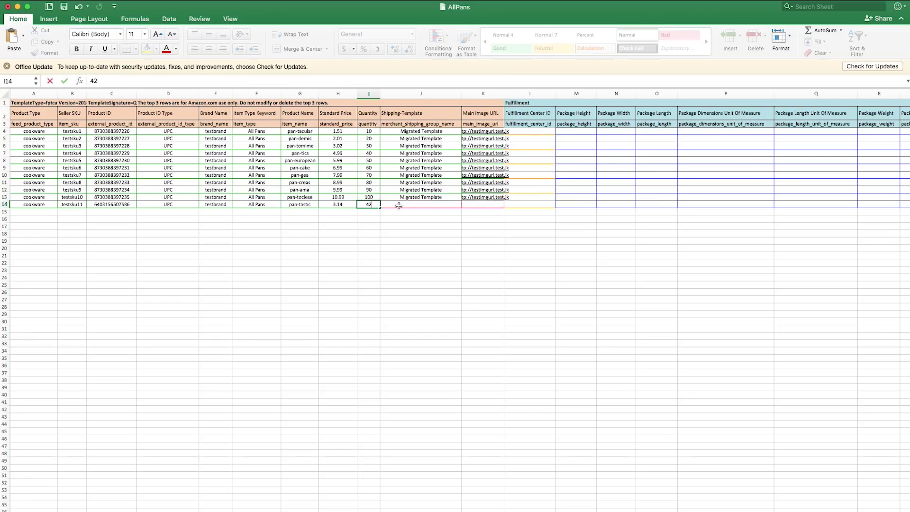
Step: Paste Migrated Template into J14 and set K14's image URL to the 001.jpg address
left_click(398, 207)
type("Migrated Template")
left_click(481, 207)
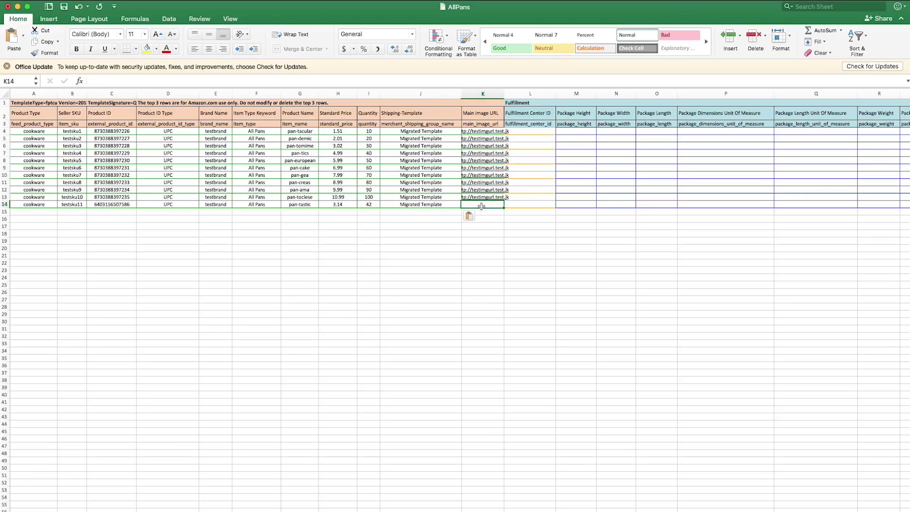
type("http://testimgurl.test.jk")
double_click(481, 206)
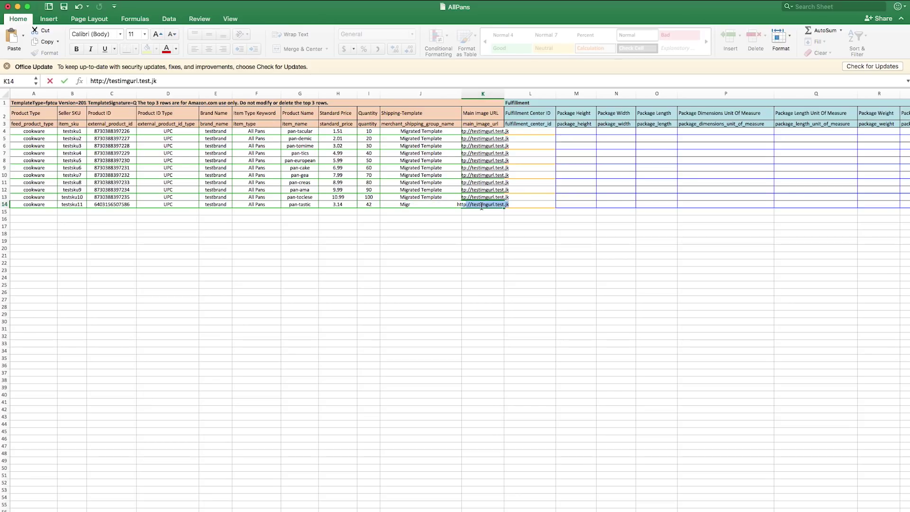
key("BackSpace")
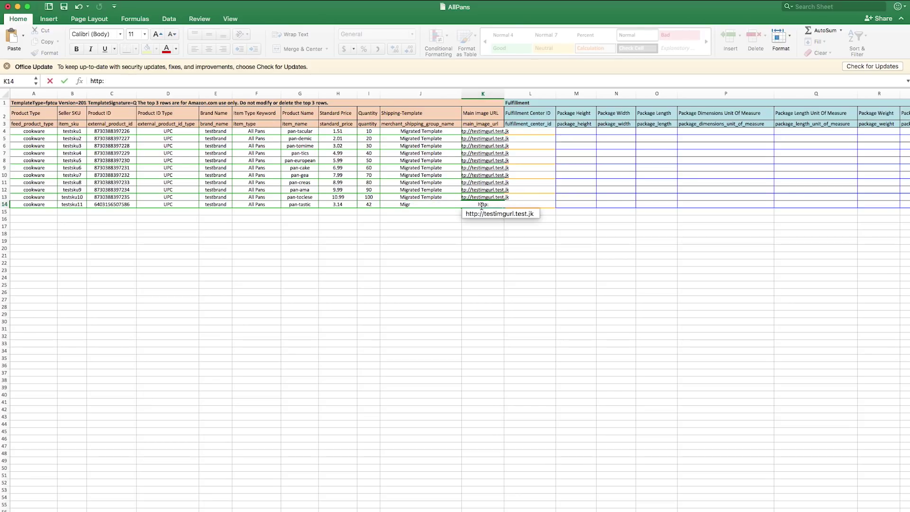
type("//testimages.test.com/s3/001.jpg")
key("Return")
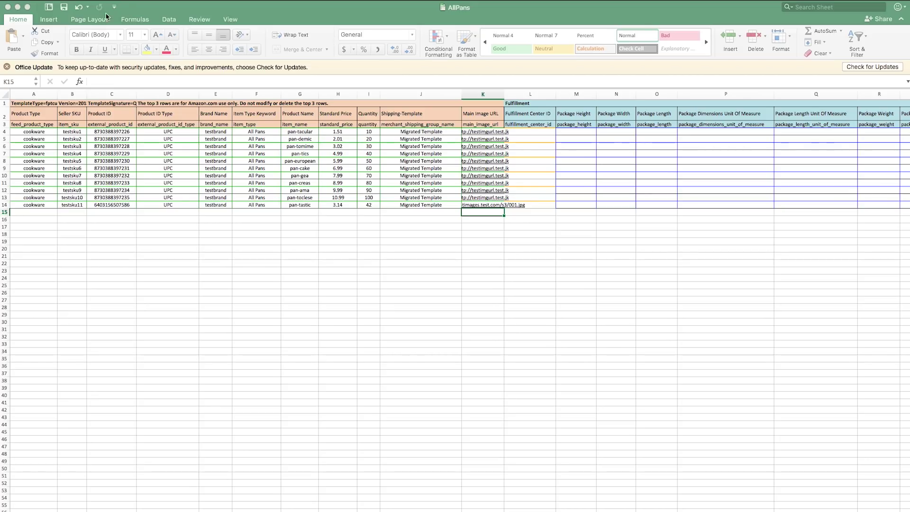
Step: Save the workbook, then change pan-tacular's price in H4 to 1.99 and quantity in I4 to 5
left_click(64, 10)
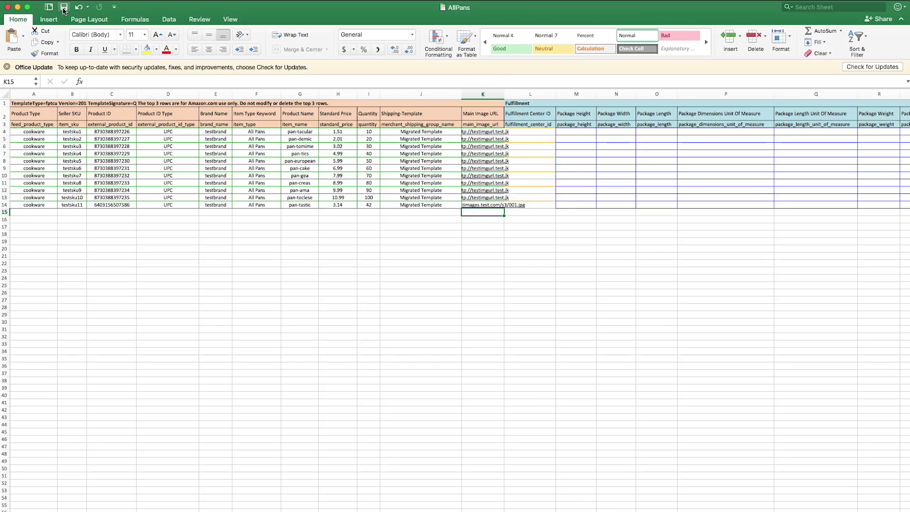
left_click(344, 133)
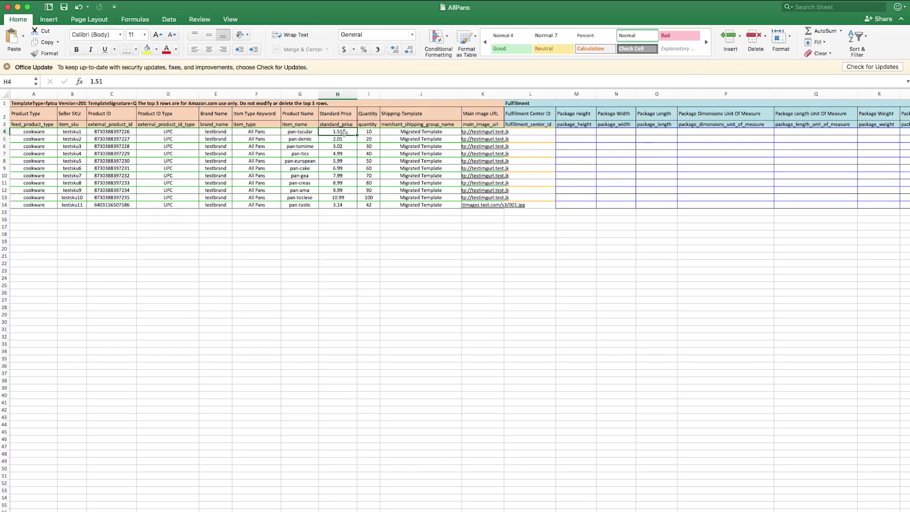
type("1.99")
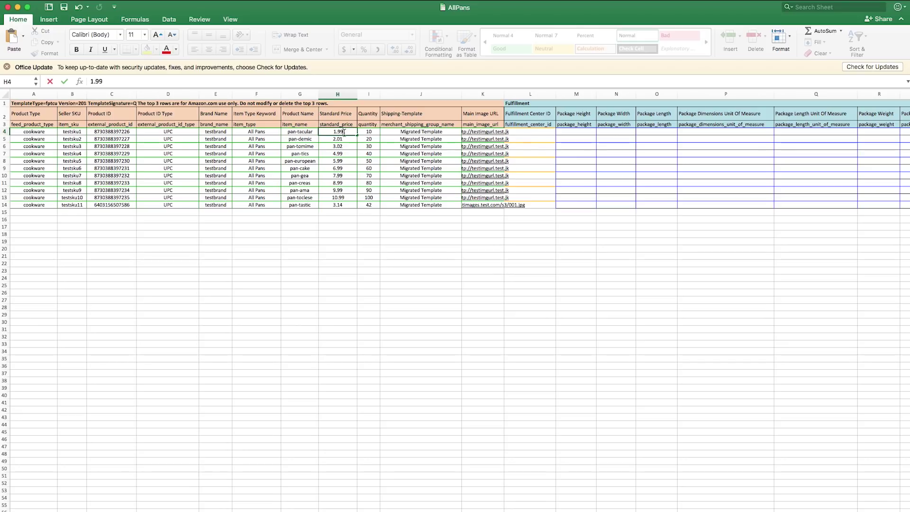
key("Tab")
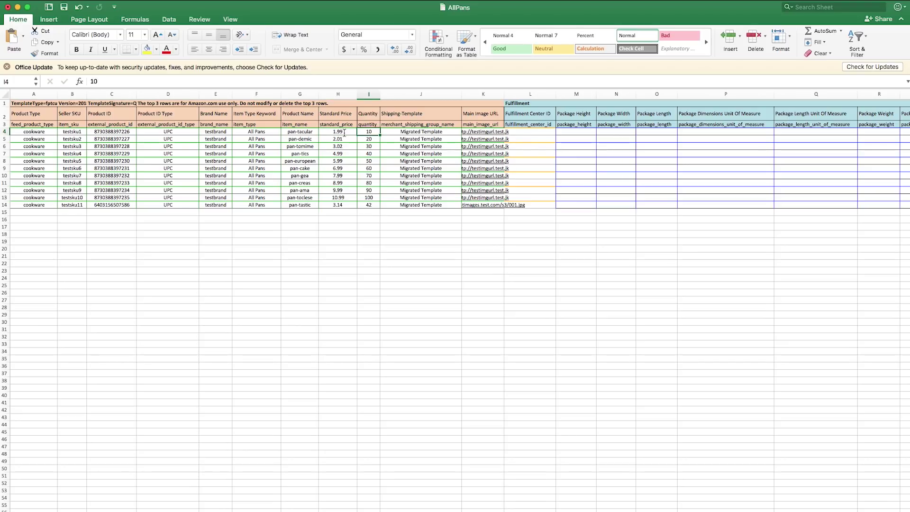
type("5")
key("Return")
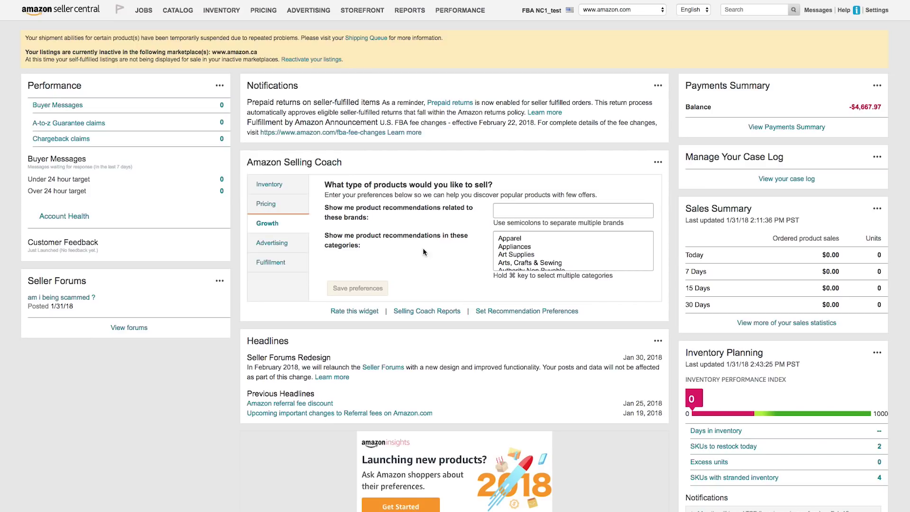
Step: Return to Inventory > Add Products via Upload on the Check and Upload your Inventory File tab
mouse_move(231, 15)
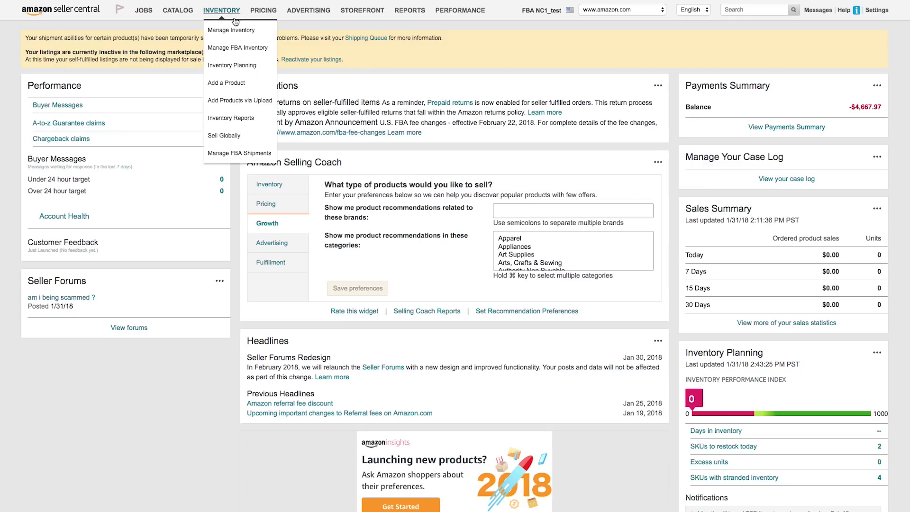
left_click(236, 101)
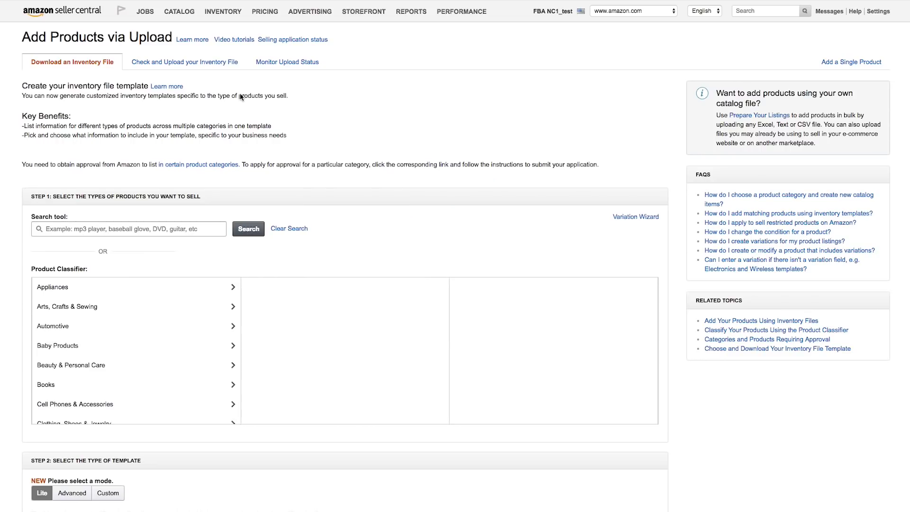
left_click(192, 62)
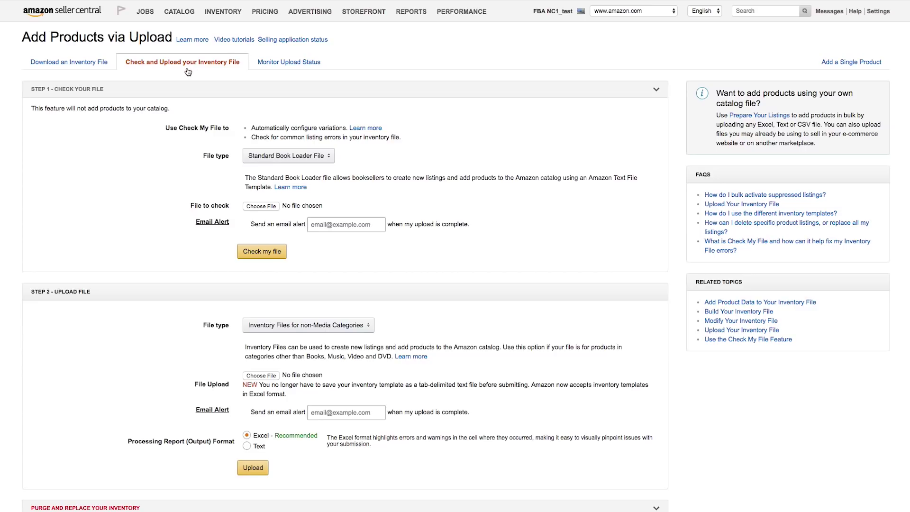
Step: Keep Inventory Files for non-Media Categories as the file type and select AllPans.xlsm
left_click_drag(94, 293, 54, 291)
left_click(298, 323)
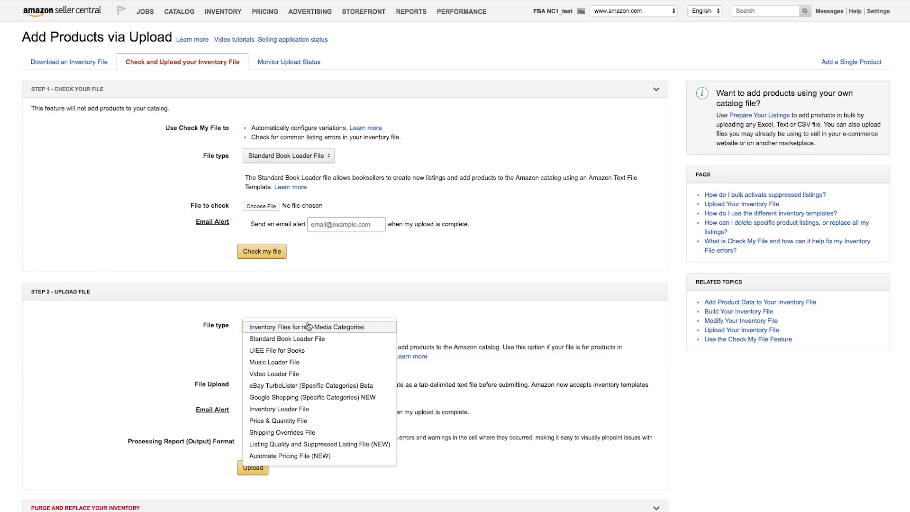
left_click(311, 326)
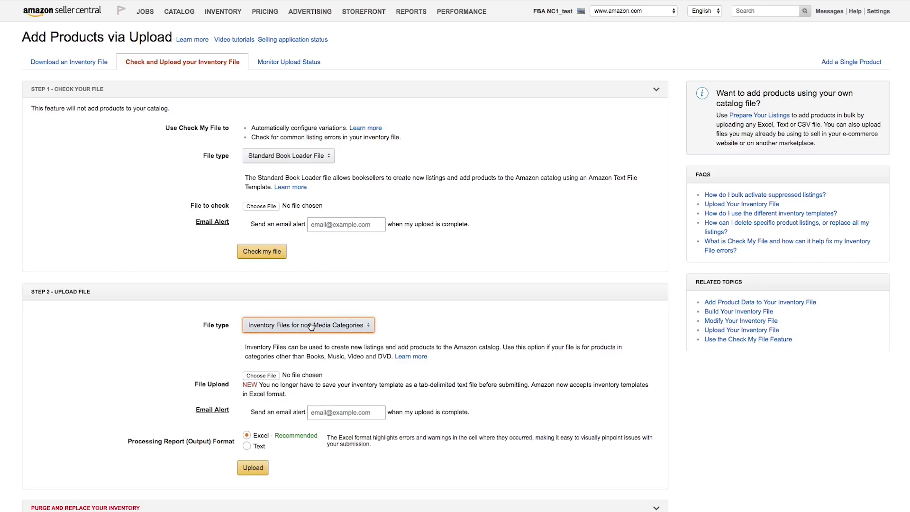
left_click(275, 377)
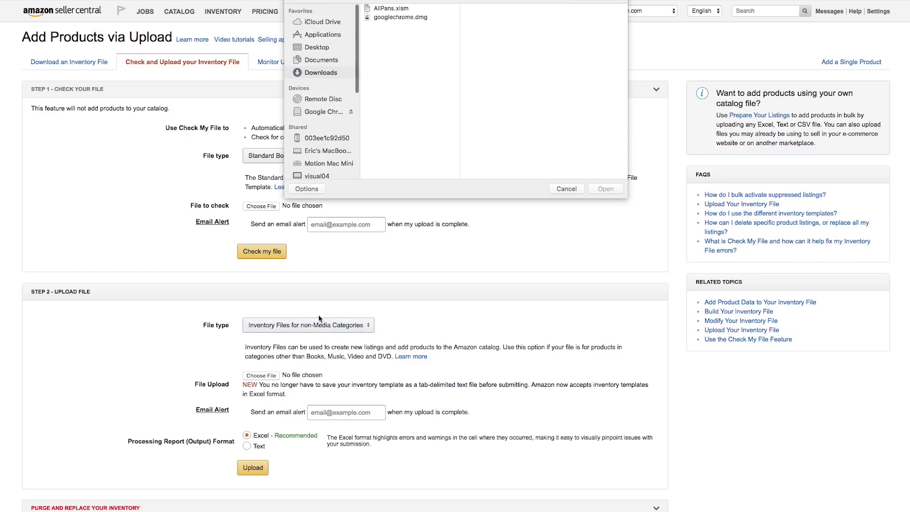
left_click(399, 10)
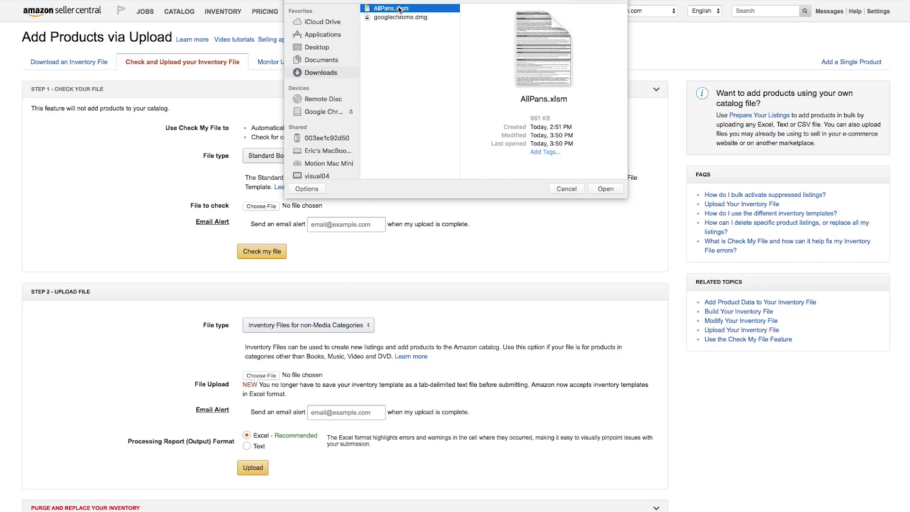
left_click(606, 189)
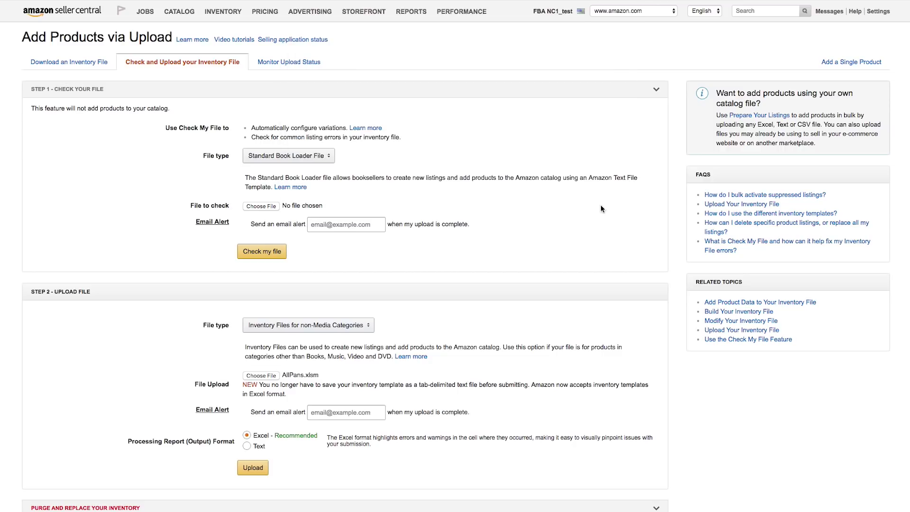
Step: Keep the Excel processing report, enter the alert e-mail address, and upload the file
left_click(256, 447)
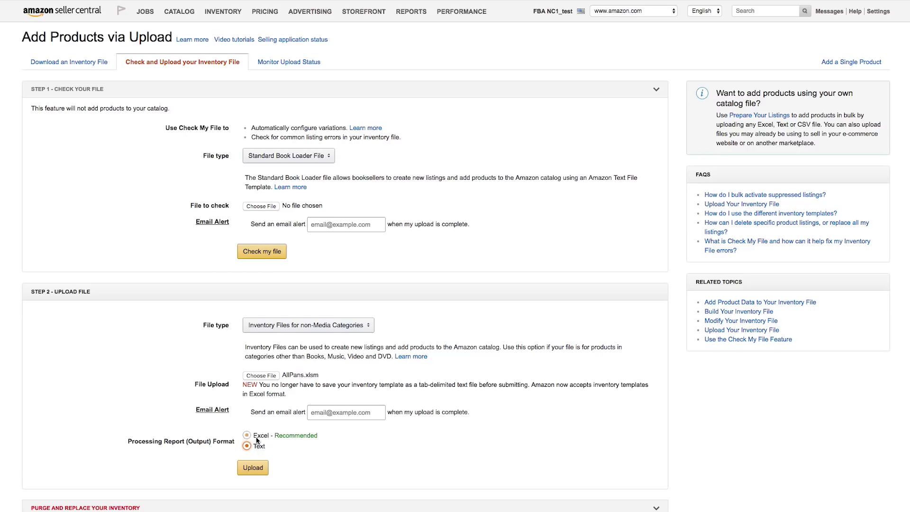
left_click(256, 440)
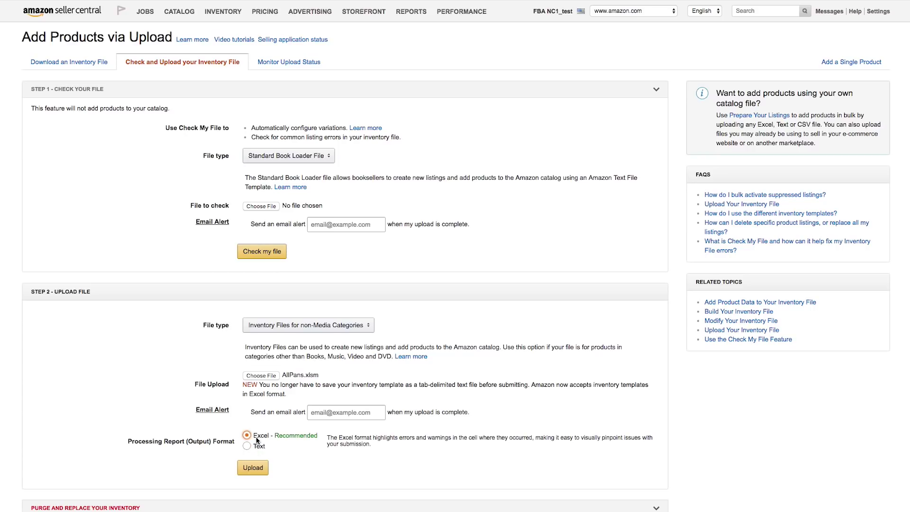
left_click(338, 411)
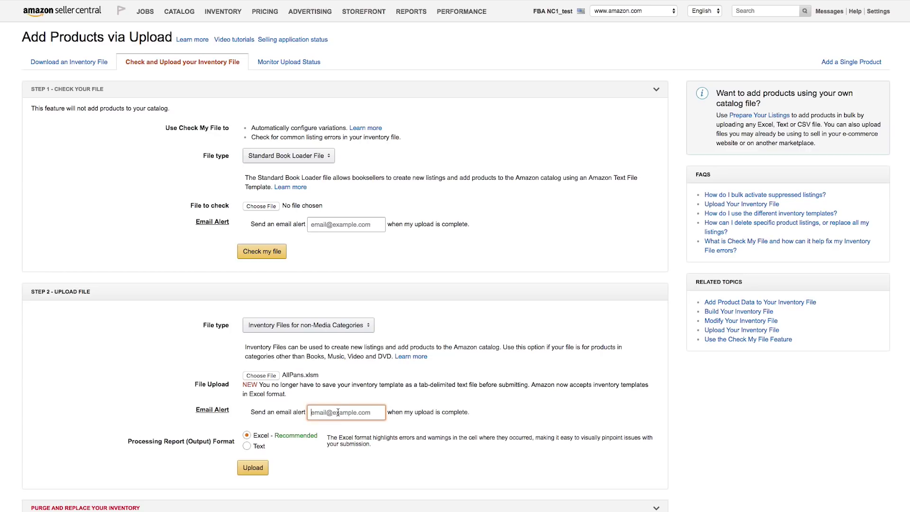
type("test@example.com")
left_click(353, 442)
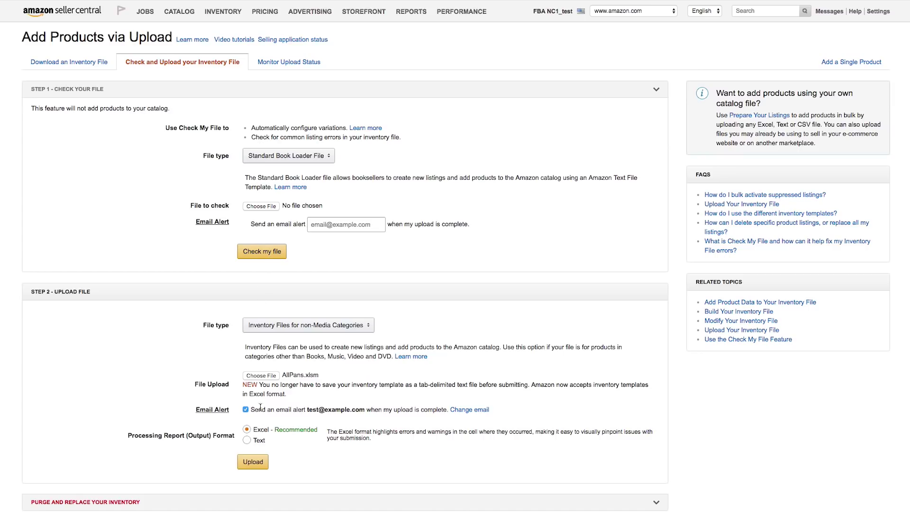
left_click(256, 463)
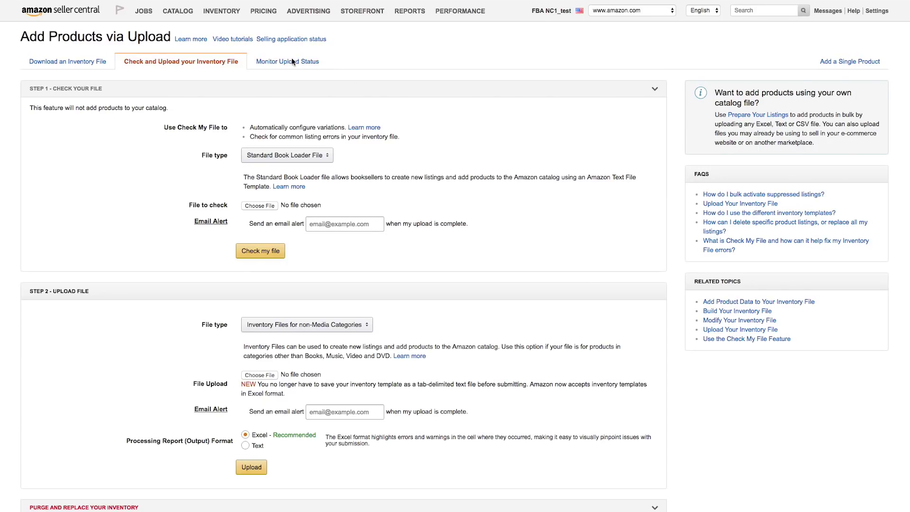
Step: On Monitor Upload Status, review the latest upload's Batch ID and its complete status with 11 records
left_click(290, 63)
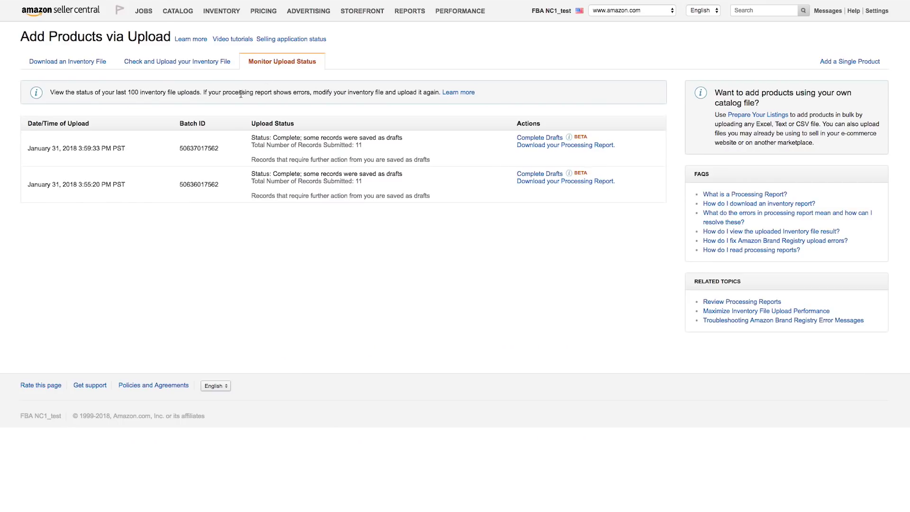
double_click(193, 148)
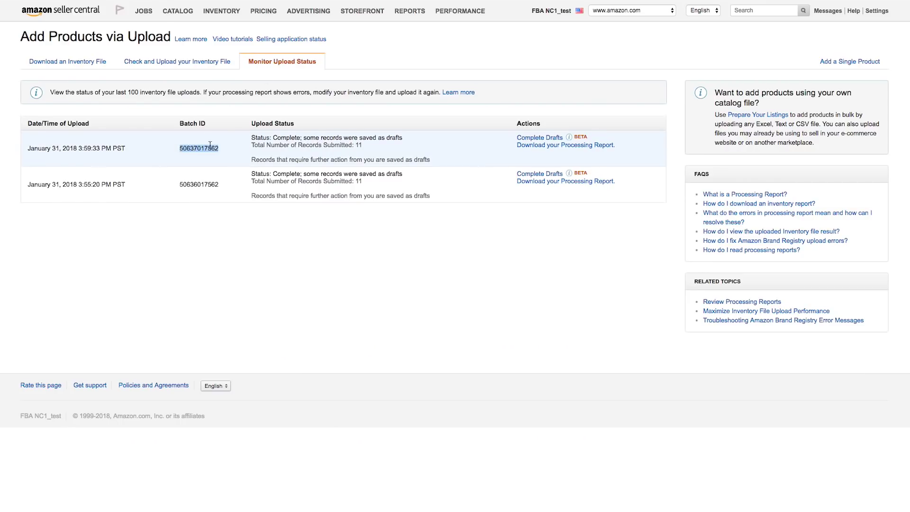
left_click_drag(251, 136, 433, 164)
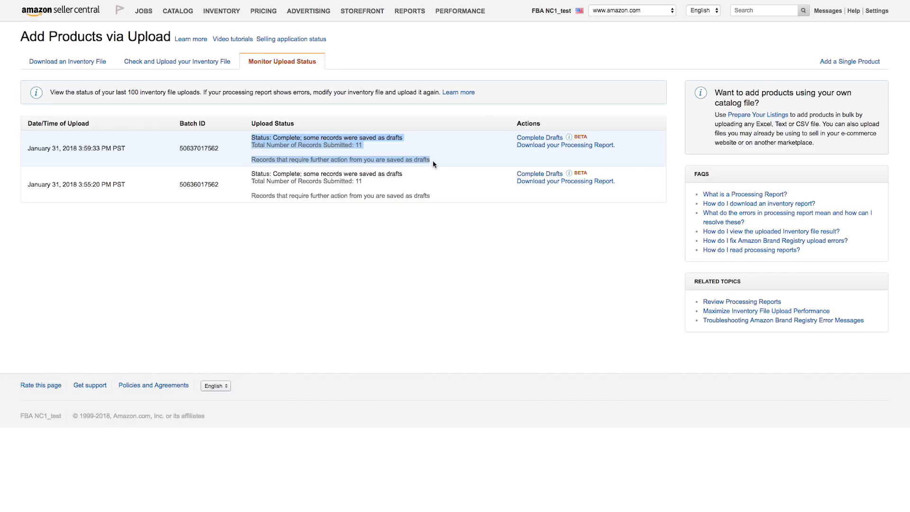
left_click(433, 164)
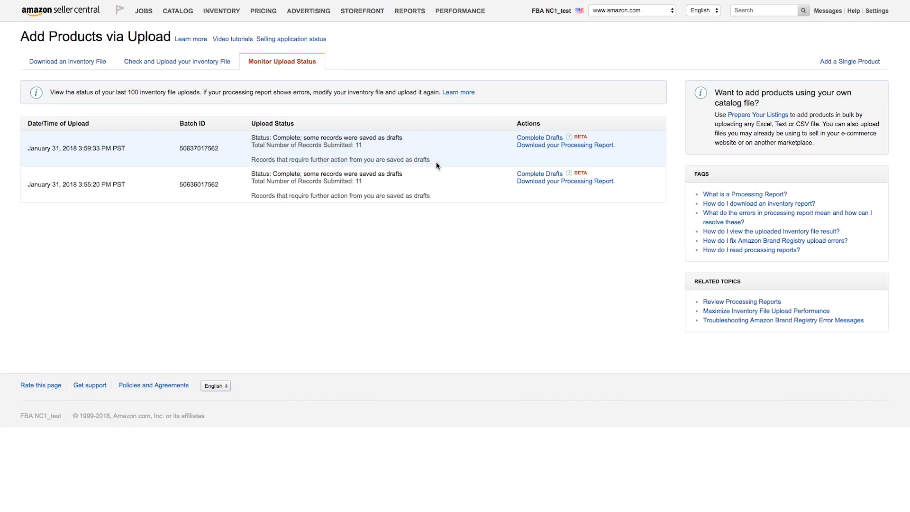